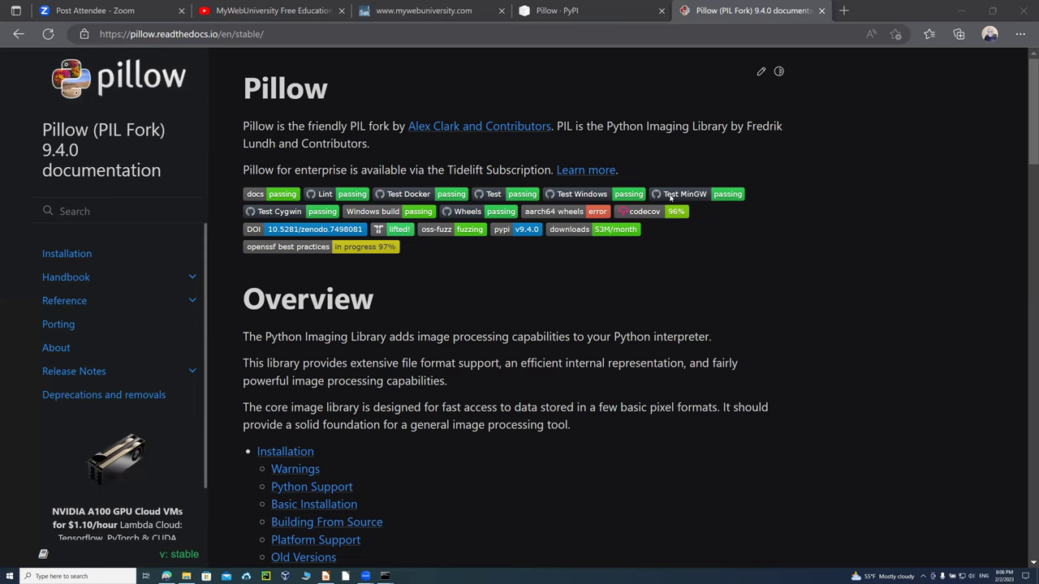
# In the PyPI tab, enter 'doc' in the address bar and load the suggested docs.google.com address.
pyautogui.click(615, 15)
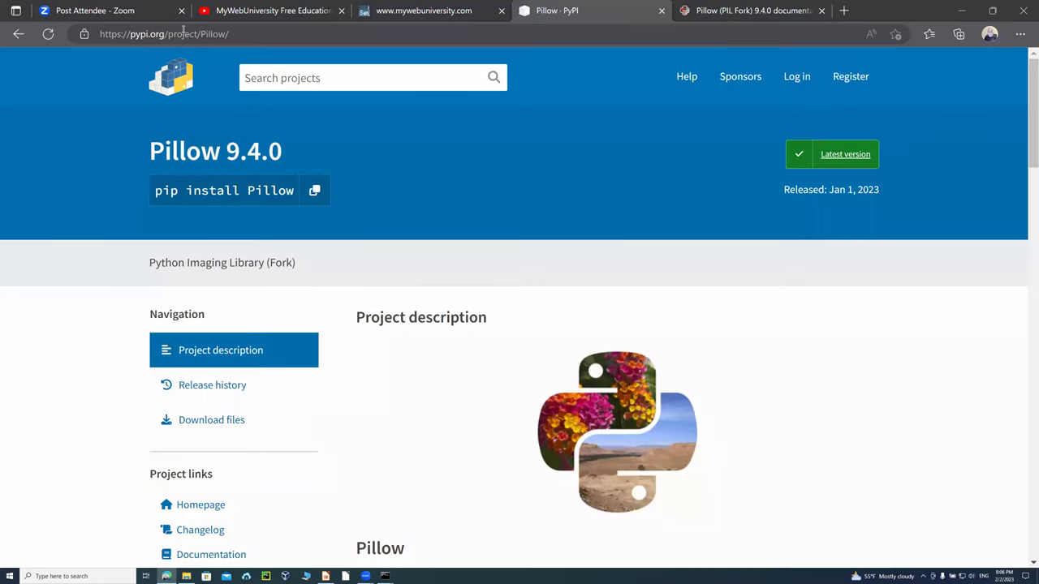
pyautogui.click(233, 33)
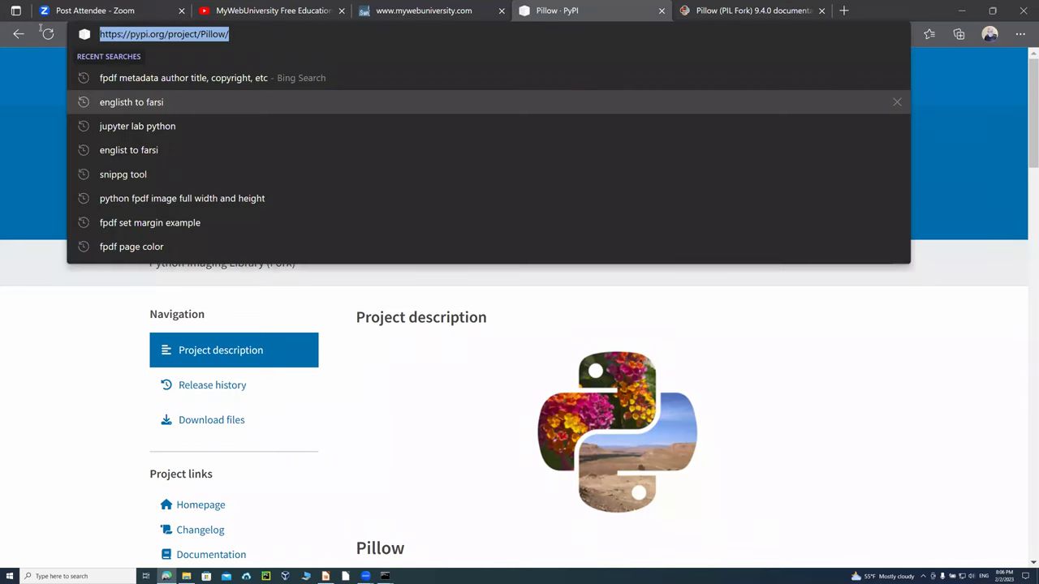
pyautogui.write('doc')
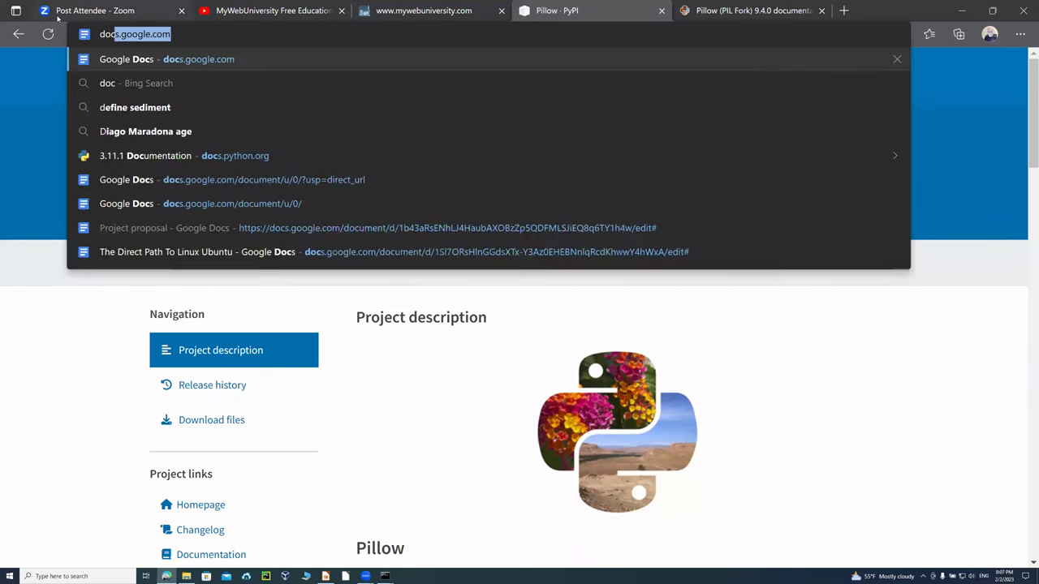
pyautogui.press('Return')
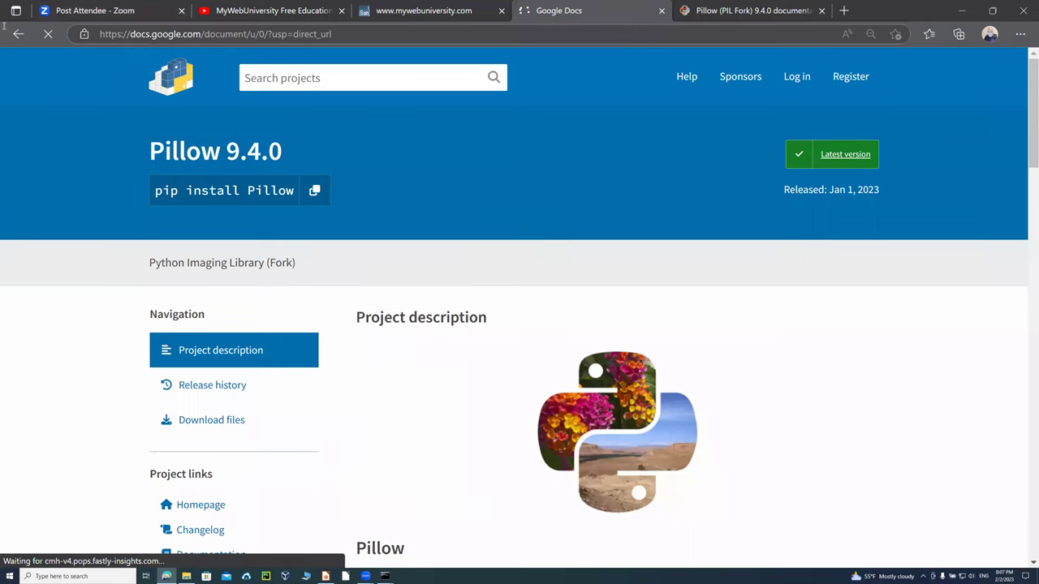
# Go to docs.python.org, open the Library Reference, and follow its Python Package Index link.
pyautogui.hotkey('ctrl', 'l')
pyautogui.write('docs.')
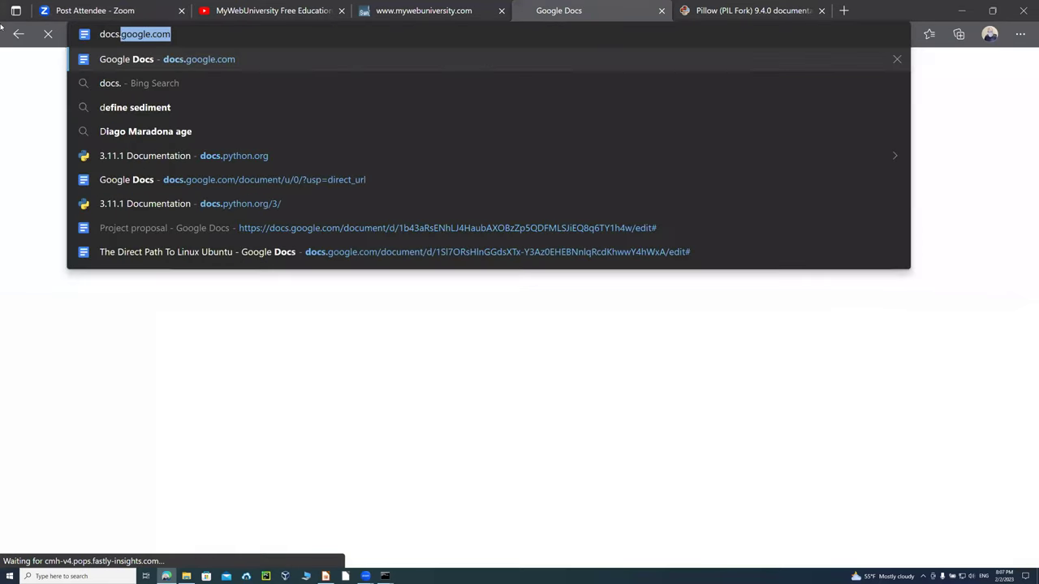
pyautogui.write('pyt')
pyautogui.press('Return')
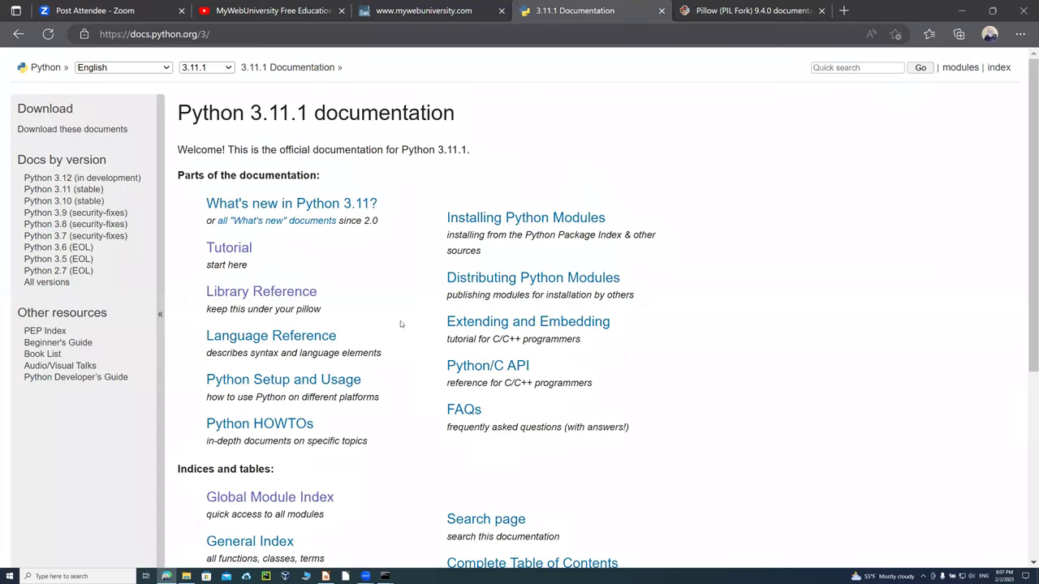
pyautogui.click(246, 294)
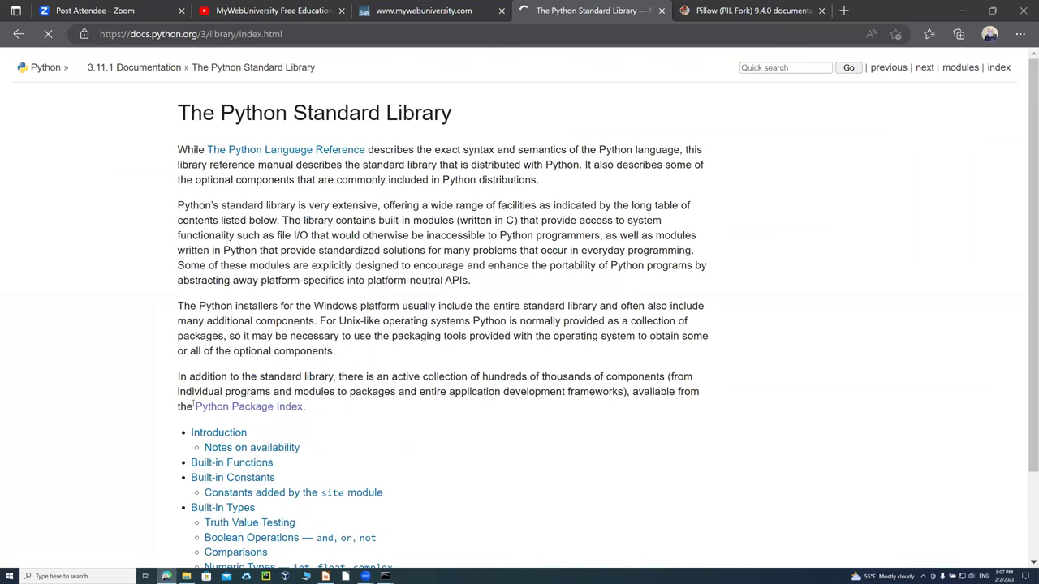
pyautogui.click(251, 409)
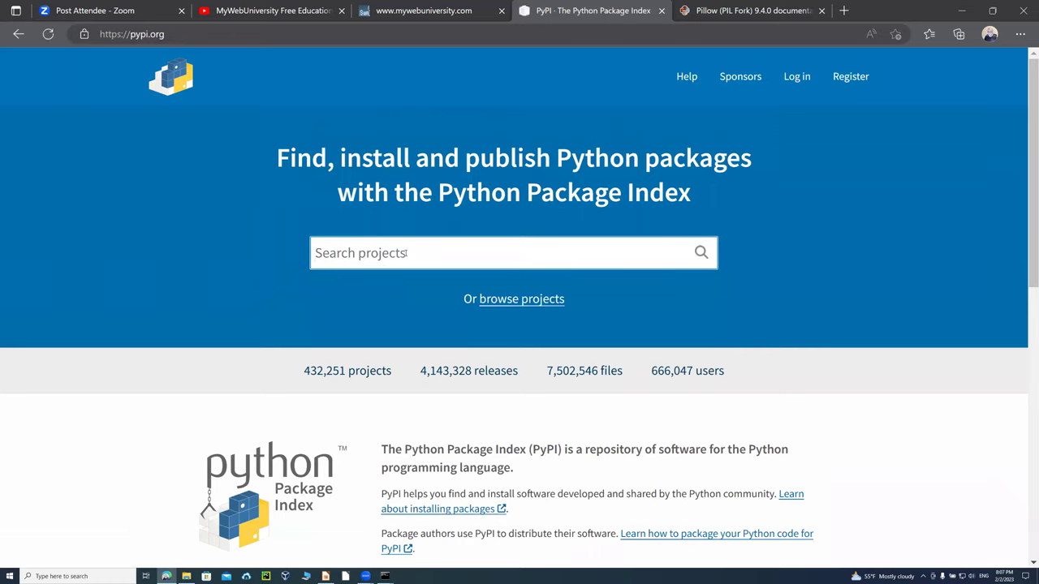
# Search PyPI for Pillow, open the Pillow 9.4.0 project page, and follow its Documentation link.
pyautogui.write('Pillow')
pyautogui.press('Return')
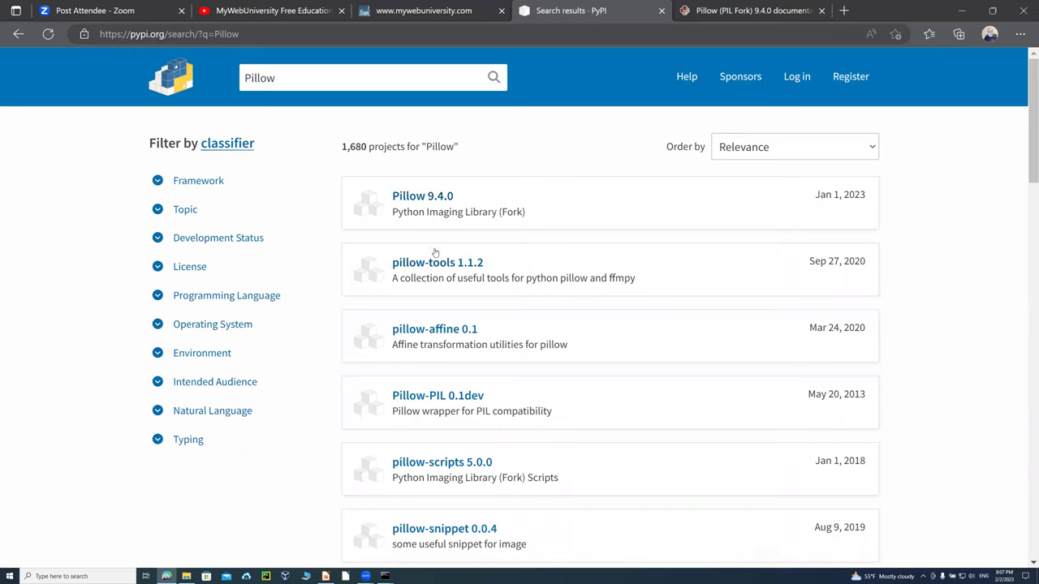
pyautogui.click(417, 198)
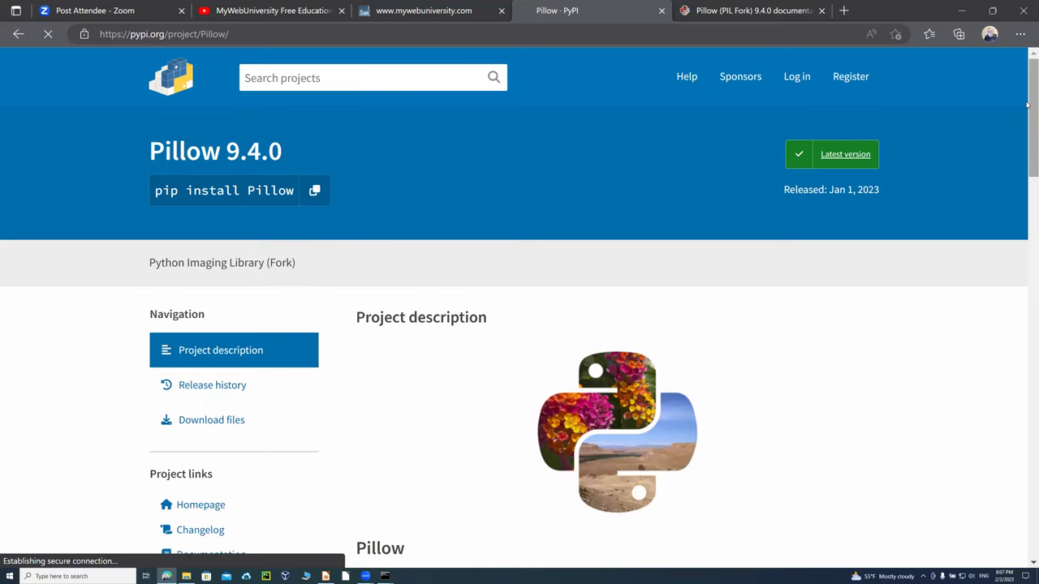
pyautogui.moveTo(1027, 104); pyautogui.dragTo(1027, 291)
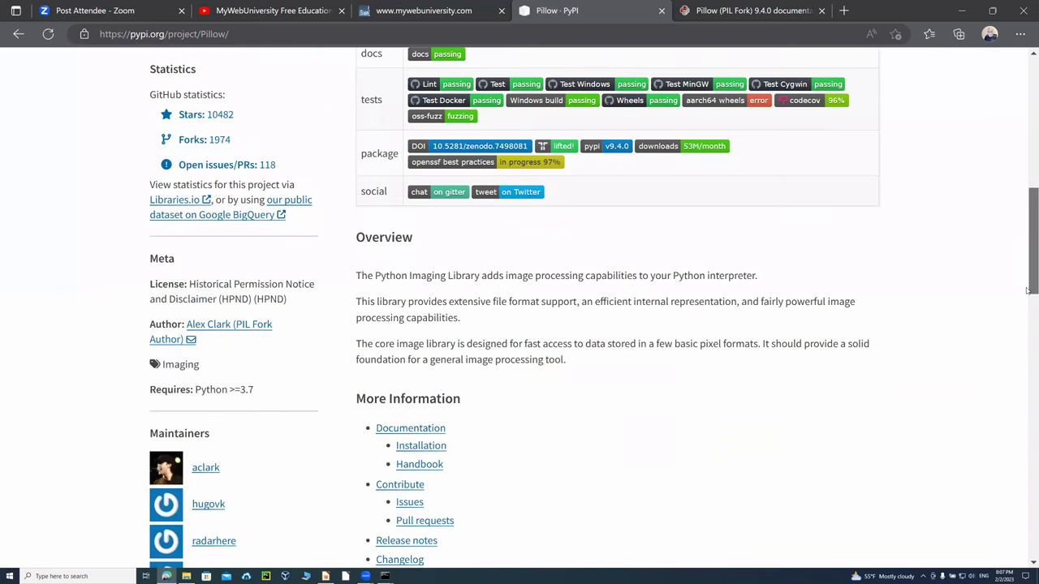
pyautogui.scroll(-3, 1026, 290)
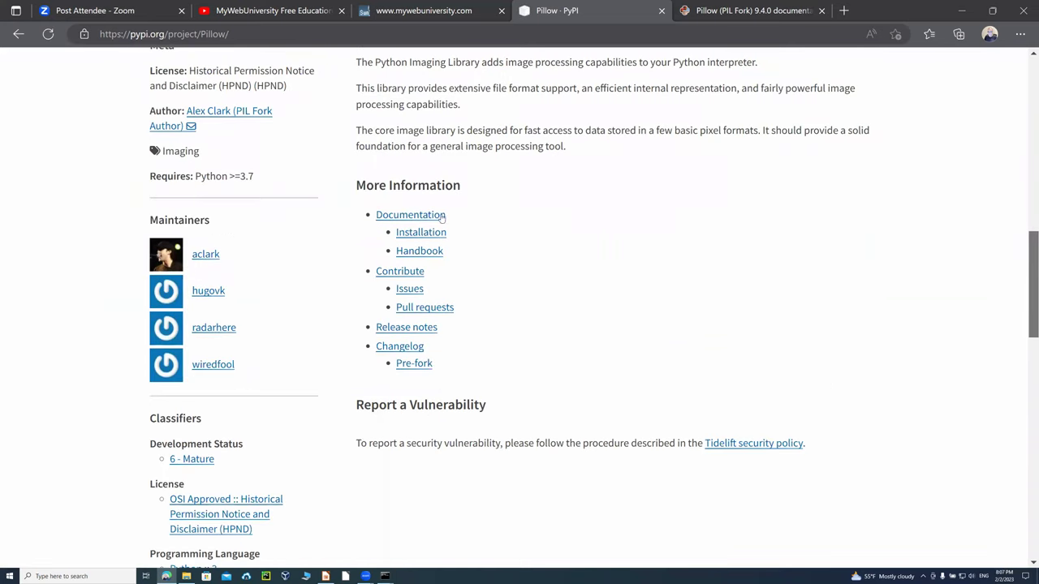
pyautogui.press('Tab')
pyautogui.press('Return')
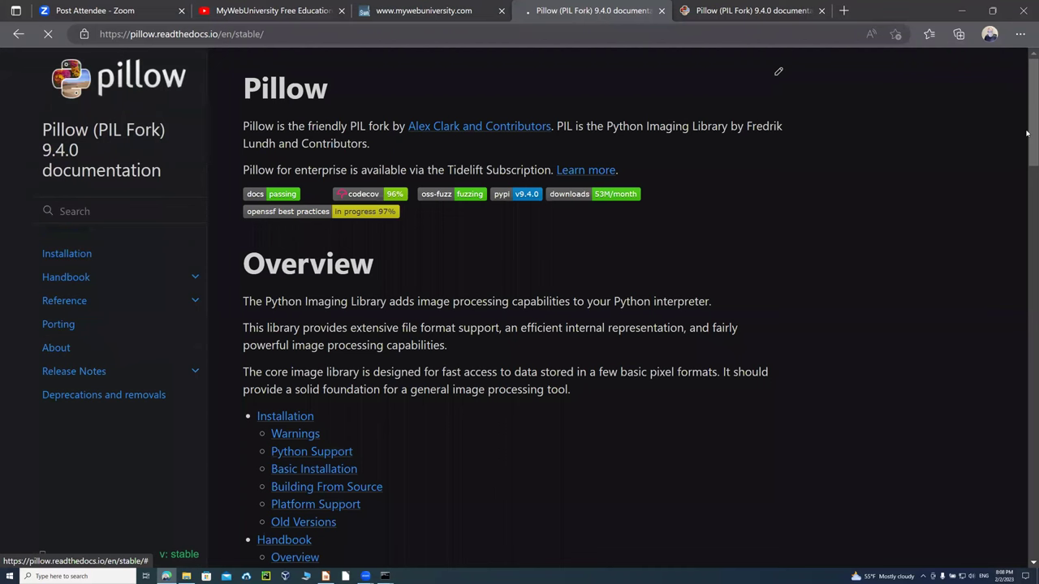
# Open Installation from the Pillow docs sidebar and scroll down to the Basic Installation section.
pyautogui.scroll(-3, 1026, 167)
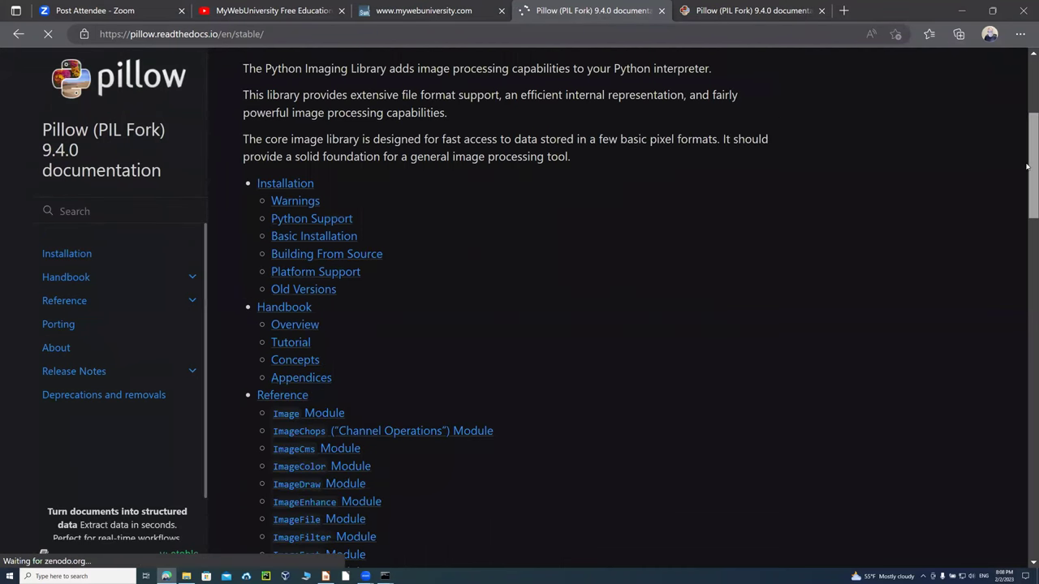
pyautogui.click(305, 168)
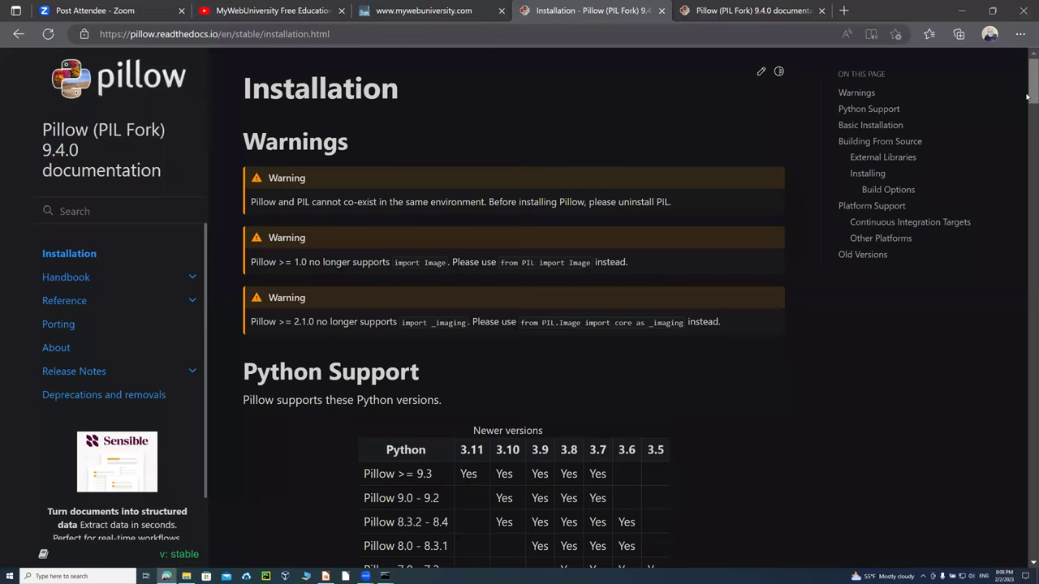
pyautogui.scroll(-3, 1026, 99)
pyautogui.scroll(-4, 1027, 124)
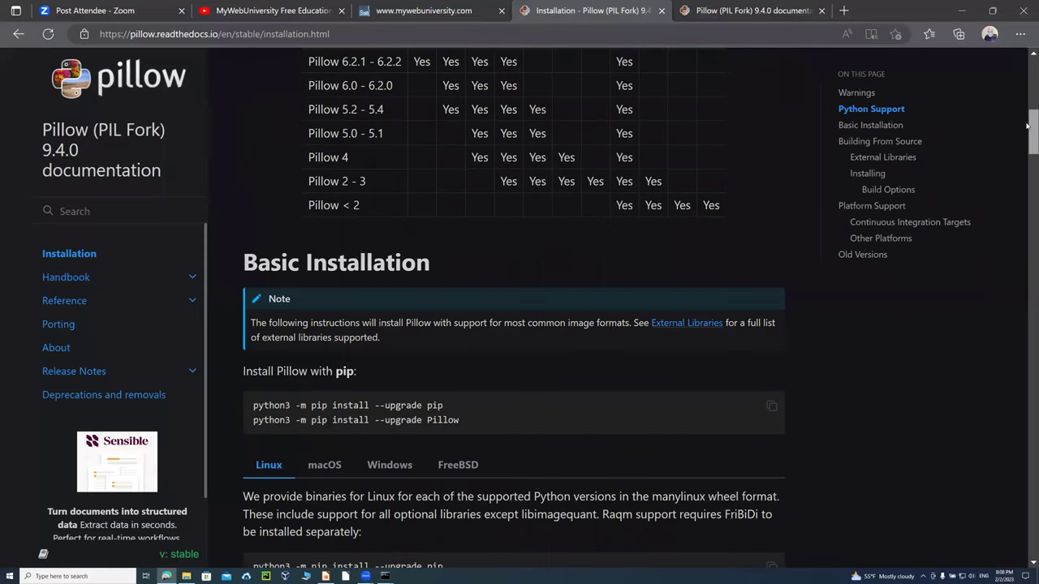
pyautogui.scroll(-2, 1027, 138)
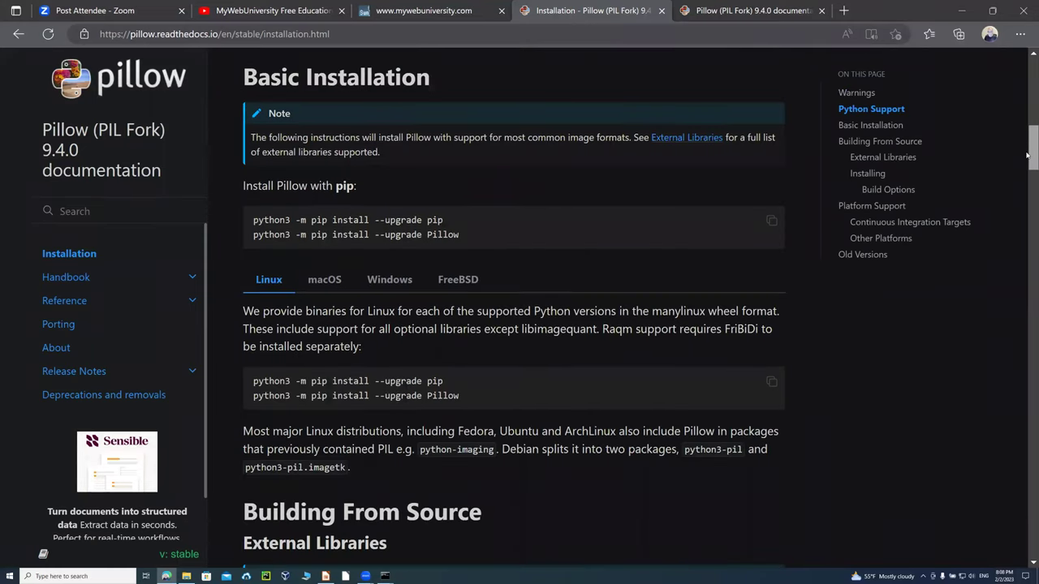
pyautogui.scroll(-2, 1026, 155)
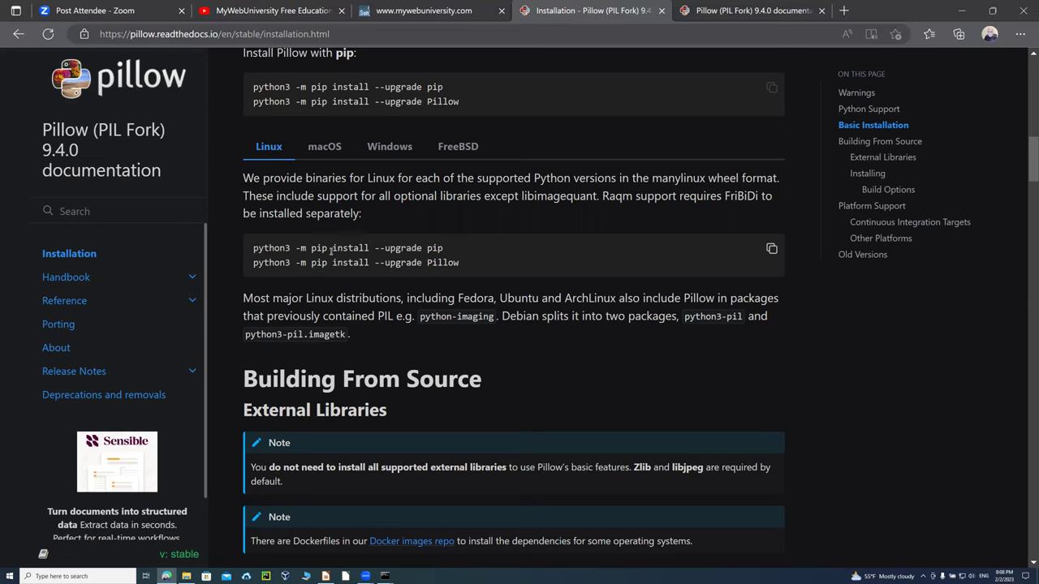
# Compare the macOS, Windows and FreeBSD instructions, then select both Windows python3 -m pip upgrade commands.
pyautogui.click(323, 150)
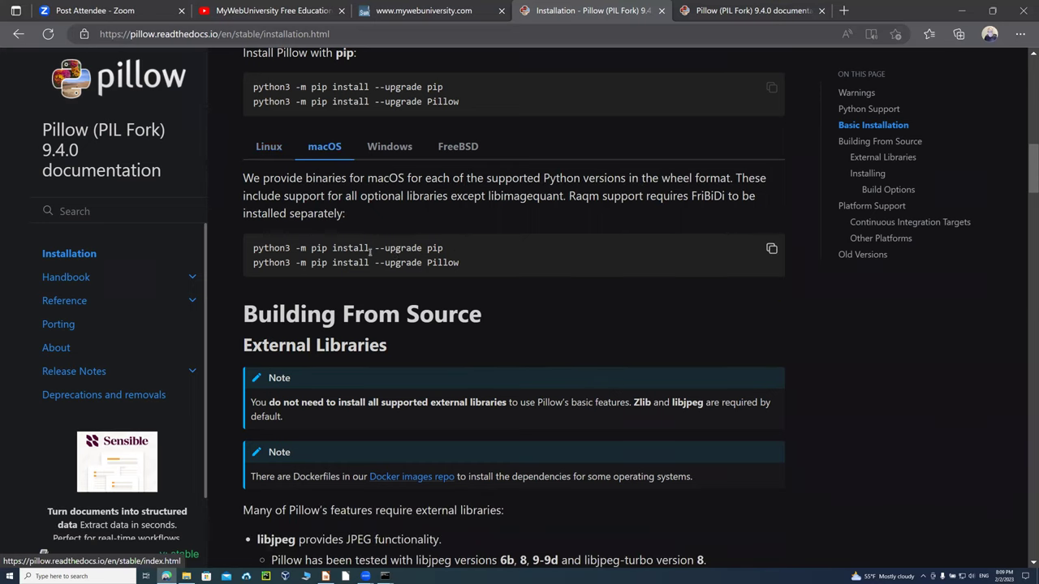
pyautogui.click(387, 151)
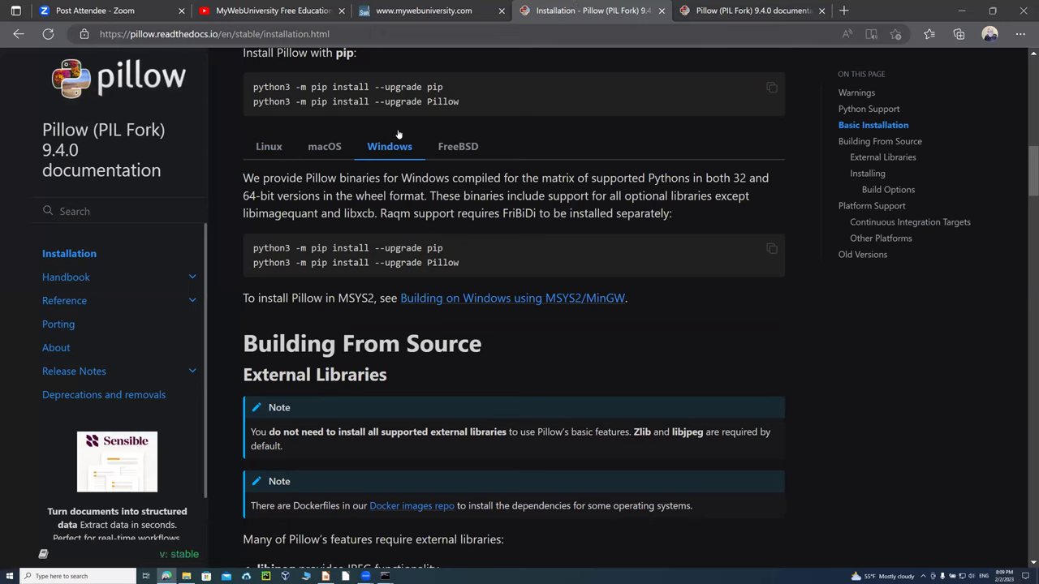
pyautogui.click(456, 148)
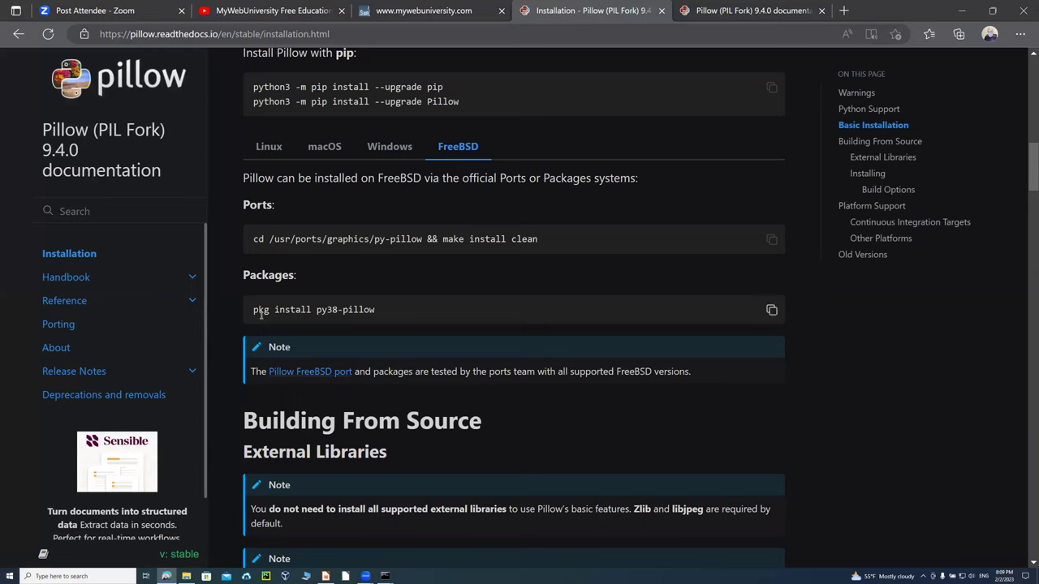
pyautogui.moveTo(267, 311); pyautogui.dragTo(249, 312)
pyautogui.moveTo(248, 312); pyautogui.dragTo(256, 318)
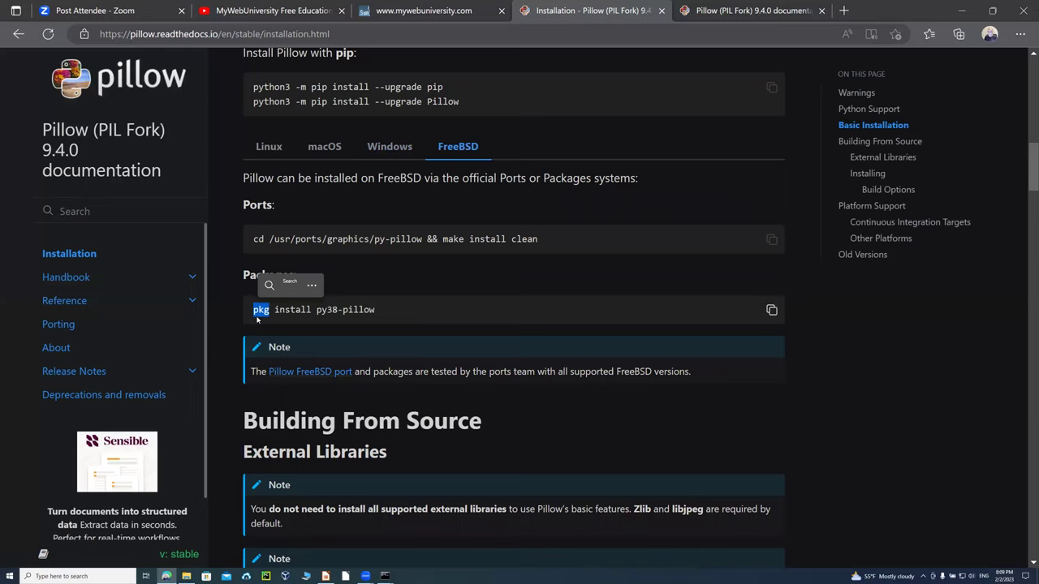
pyautogui.click(432, 280)
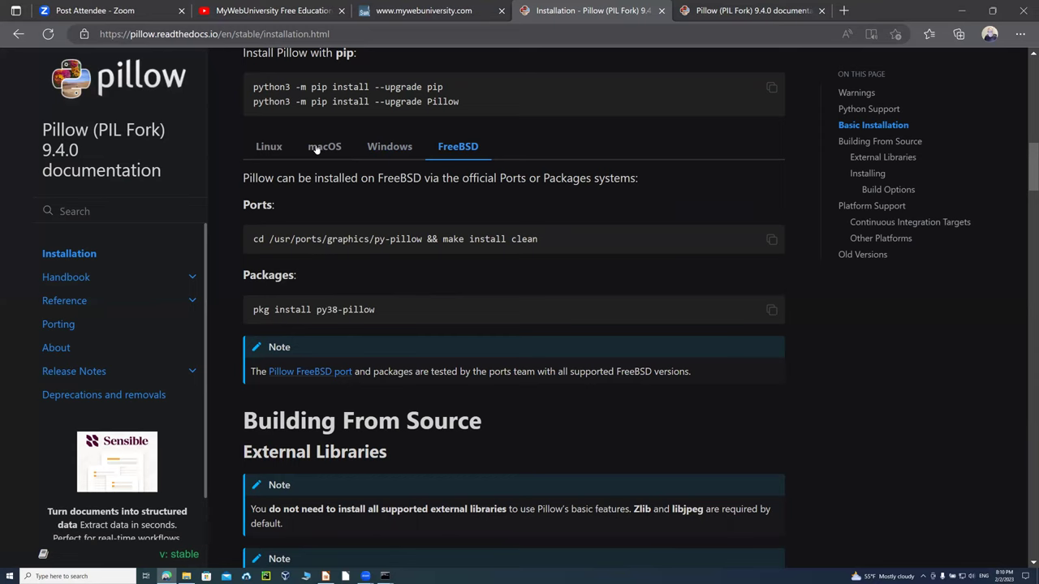
pyautogui.click(379, 150)
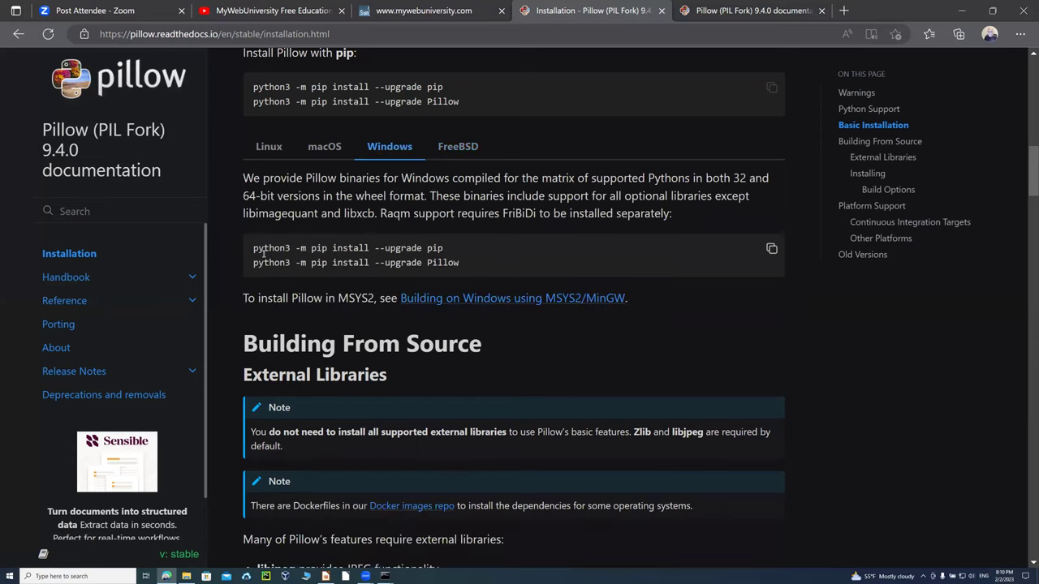
pyautogui.moveTo(461, 265); pyautogui.dragTo(249, 252)
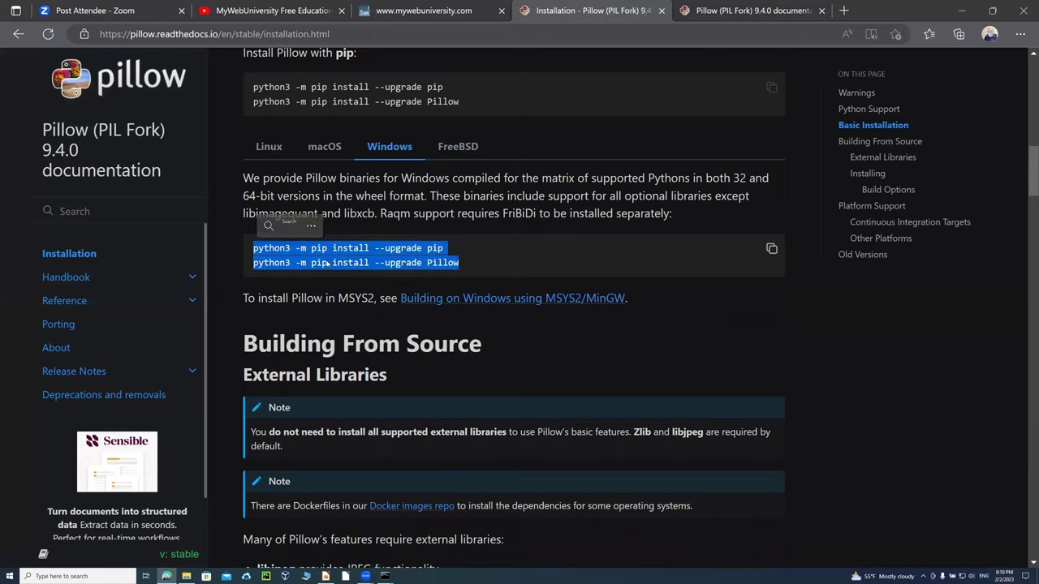
# Scroll through the MyWebUniversity video listings and Linux Ubuntu contents, then go to the YouTube Videos page.
pyautogui.click(439, 23)
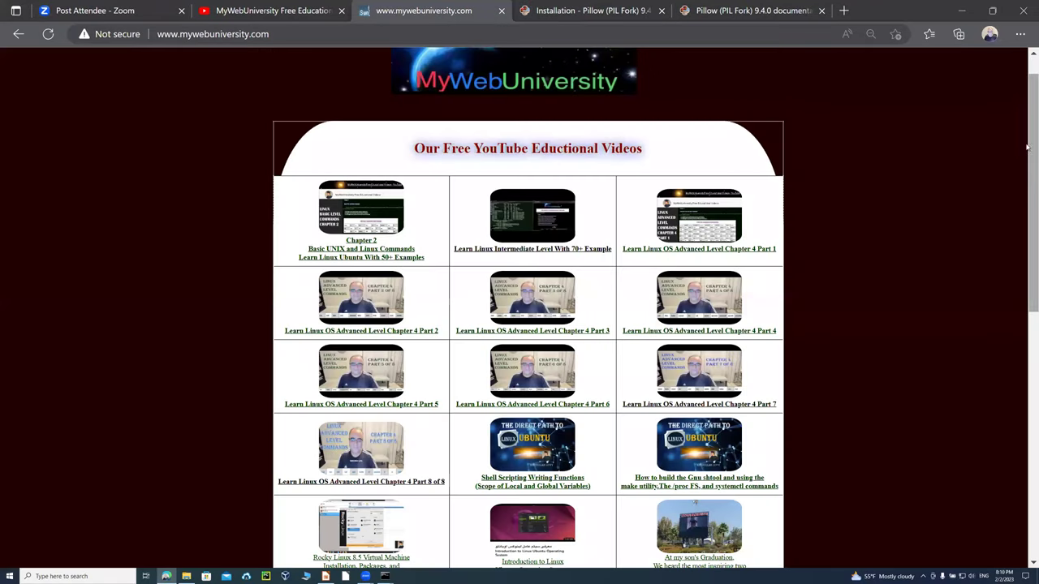
pyautogui.moveTo(1028, 122); pyautogui.dragTo(1027, 450)
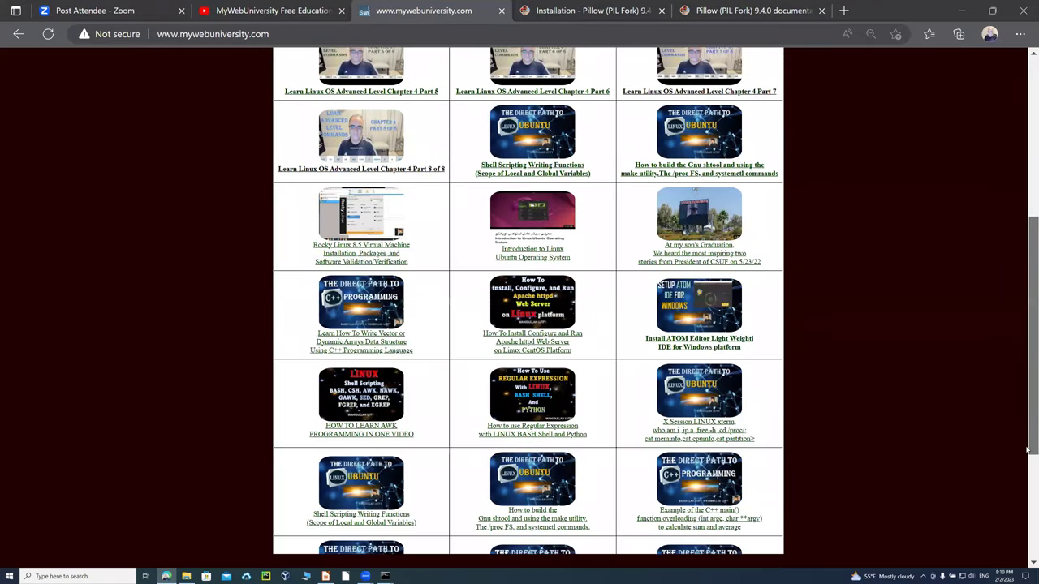
pyautogui.scroll(-3, 589, 465)
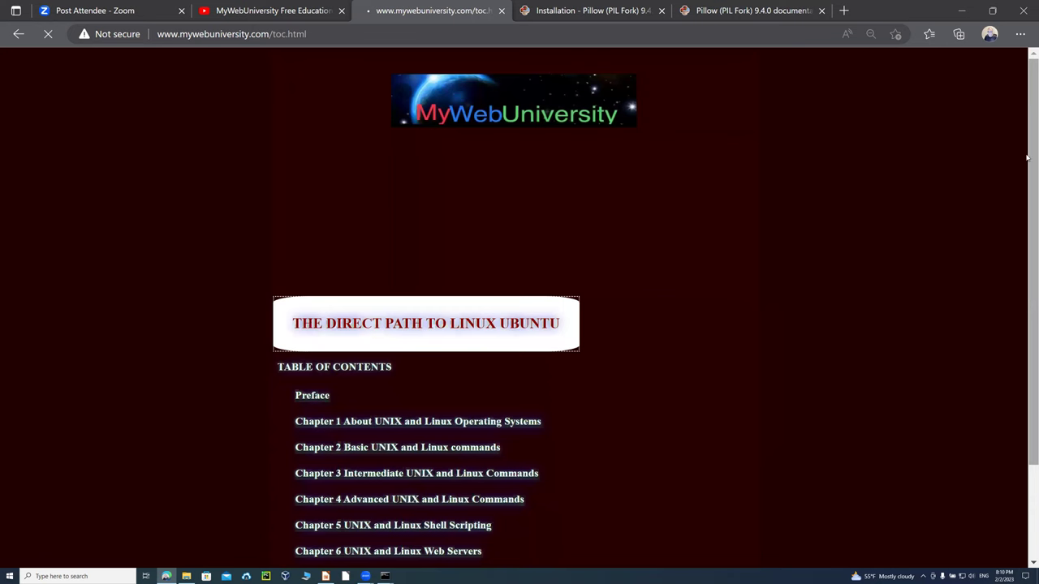
pyautogui.scroll(-2, 1026, 207)
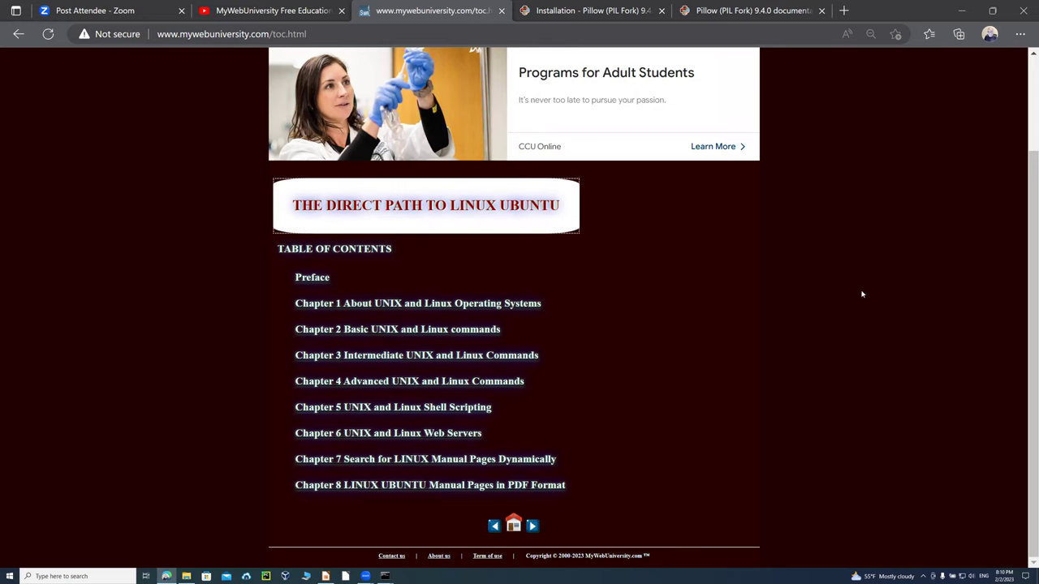
pyautogui.click(279, 12)
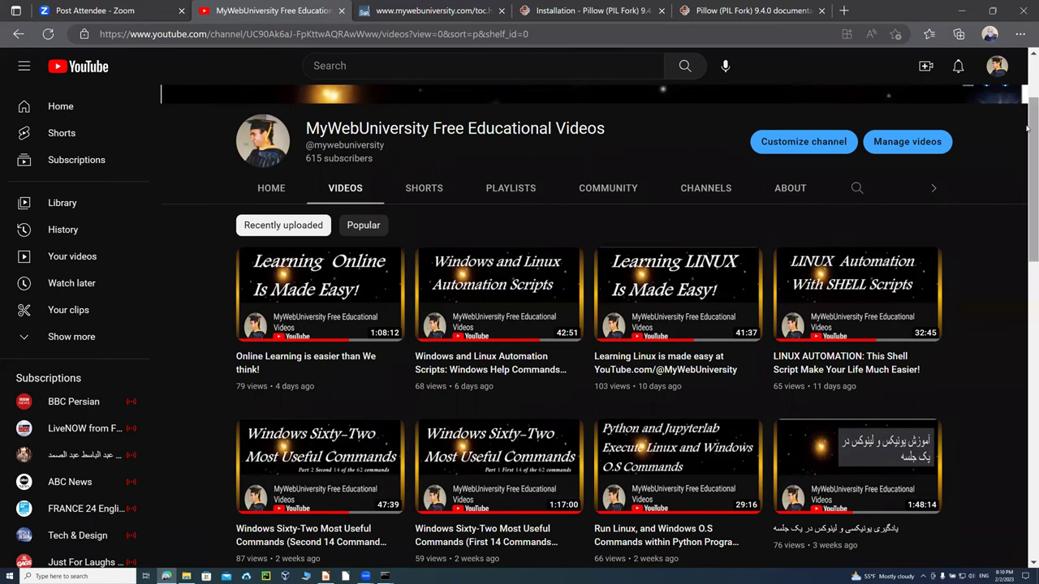
pyautogui.moveTo(1028, 166); pyautogui.dragTo(1027, 306)
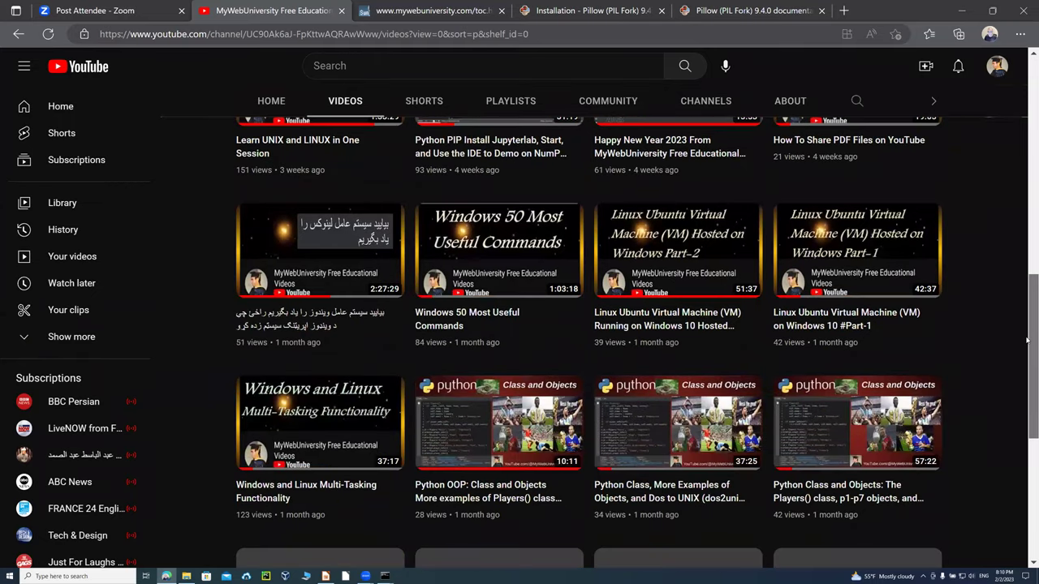
pyautogui.moveTo(1027, 352); pyautogui.dragTo(1027, 412)
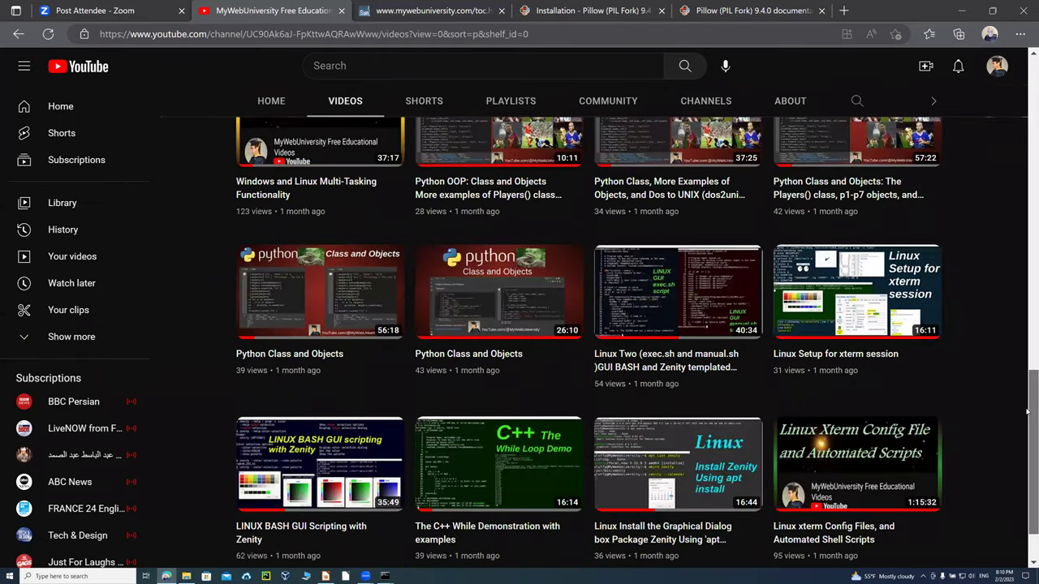
pyautogui.click(1026, 228)
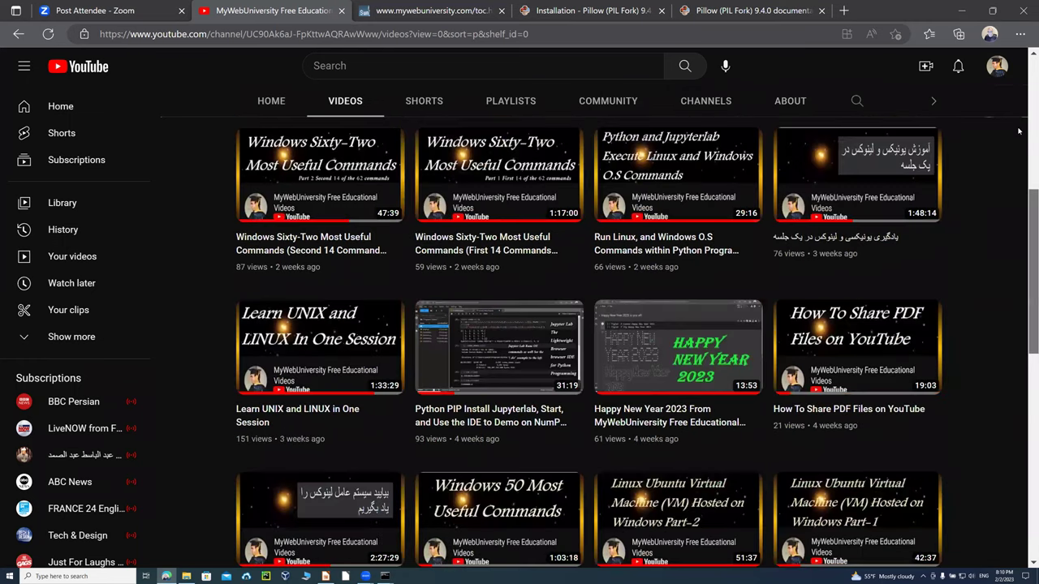
pyautogui.scroll(3, 1019, 137)
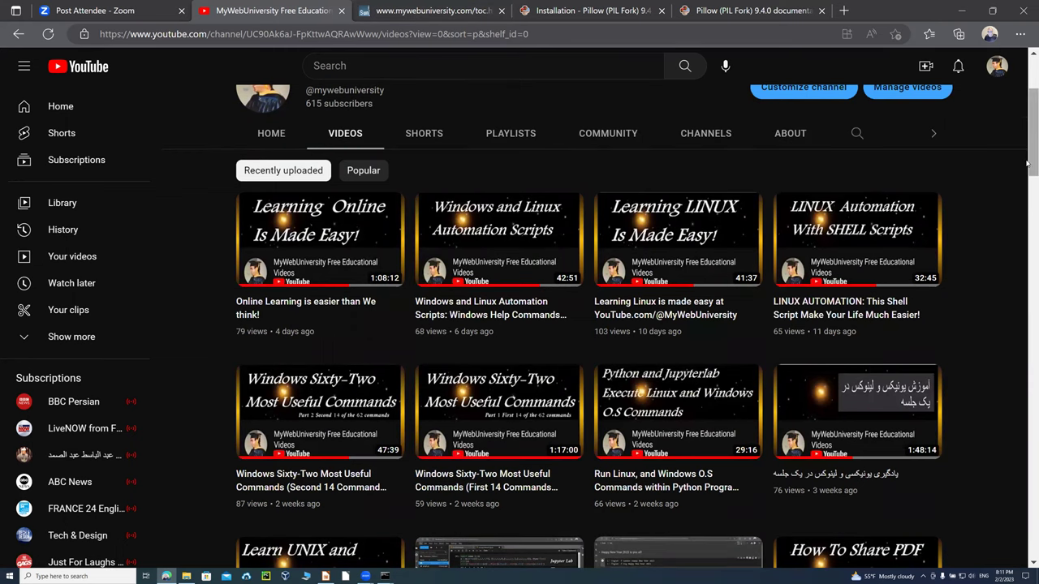
pyautogui.scroll(3, 1027, 146)
pyautogui.scroll(-2, 1026, 142)
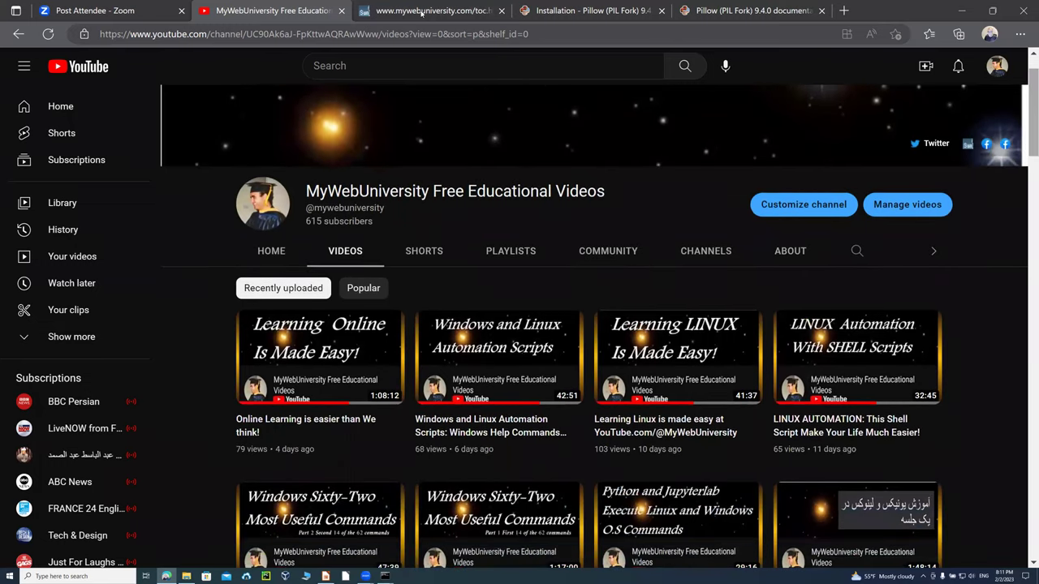
# Back in the Pillow Installation page, view the Linux, macOS, then Windows instructions, and bring up Command Prompt.
pyautogui.click(430, 10)
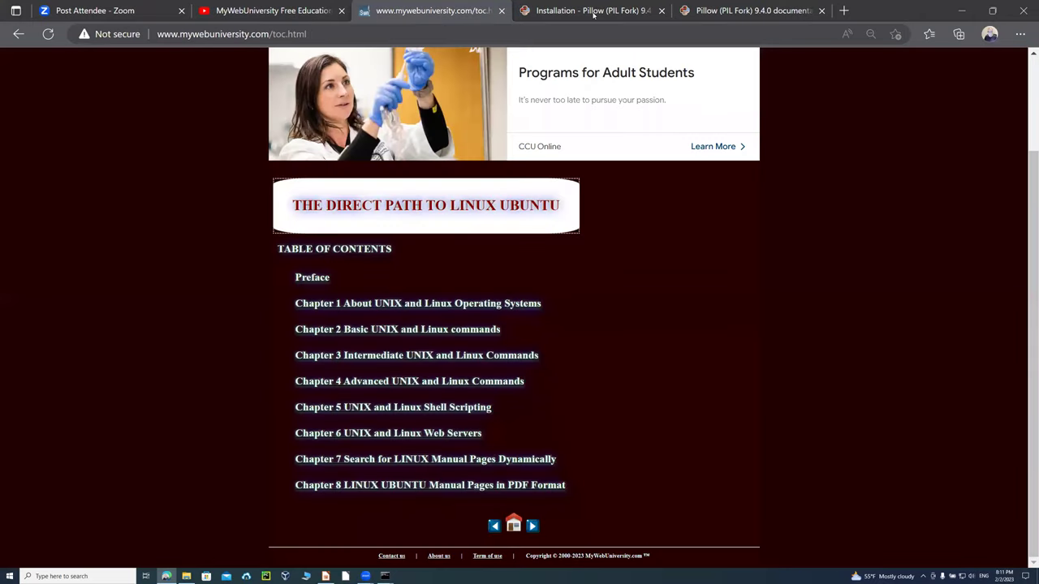
pyautogui.click(600, 12)
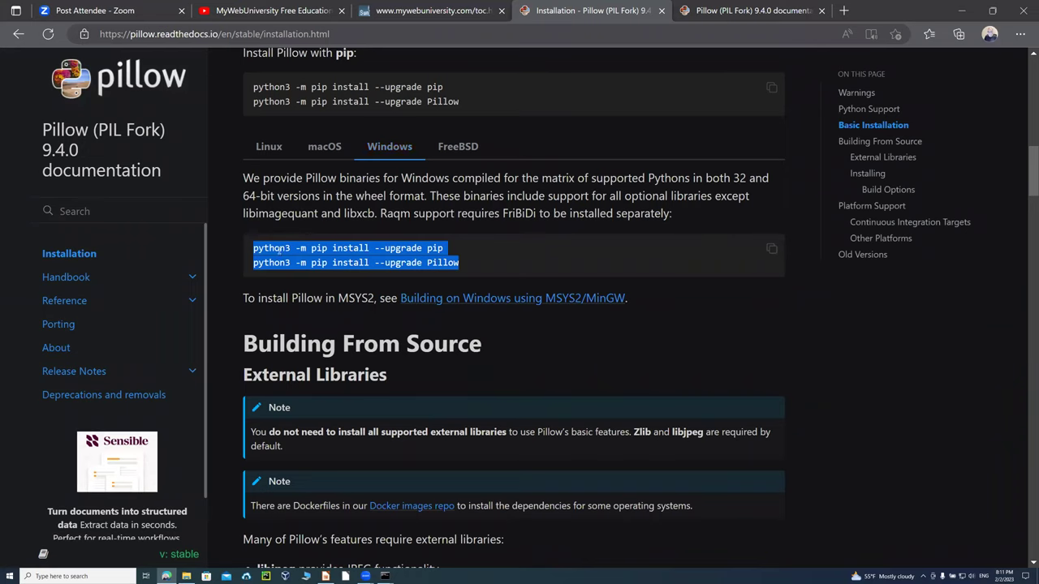
pyautogui.click(272, 148)
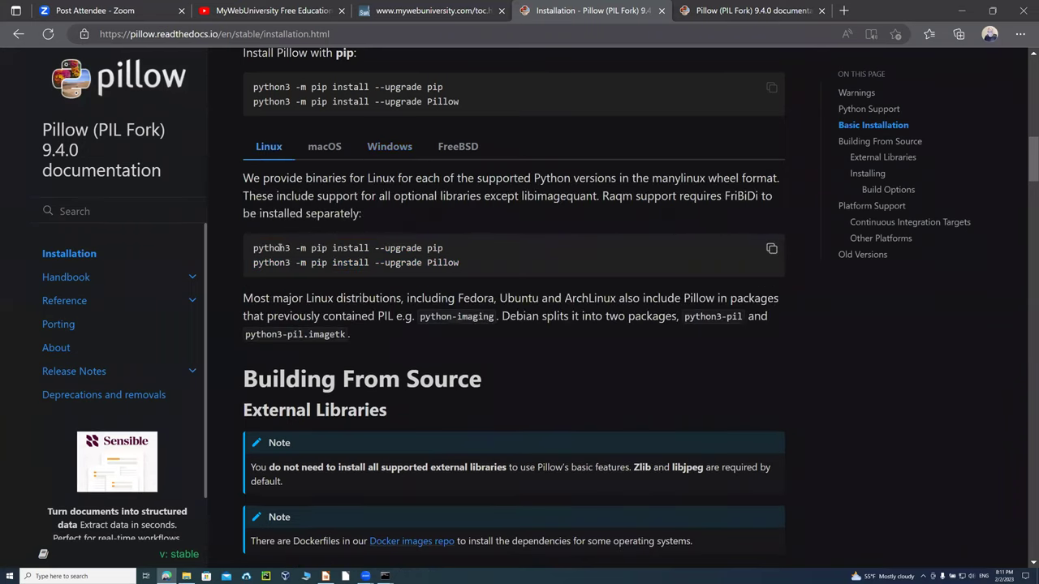
pyautogui.click(326, 146)
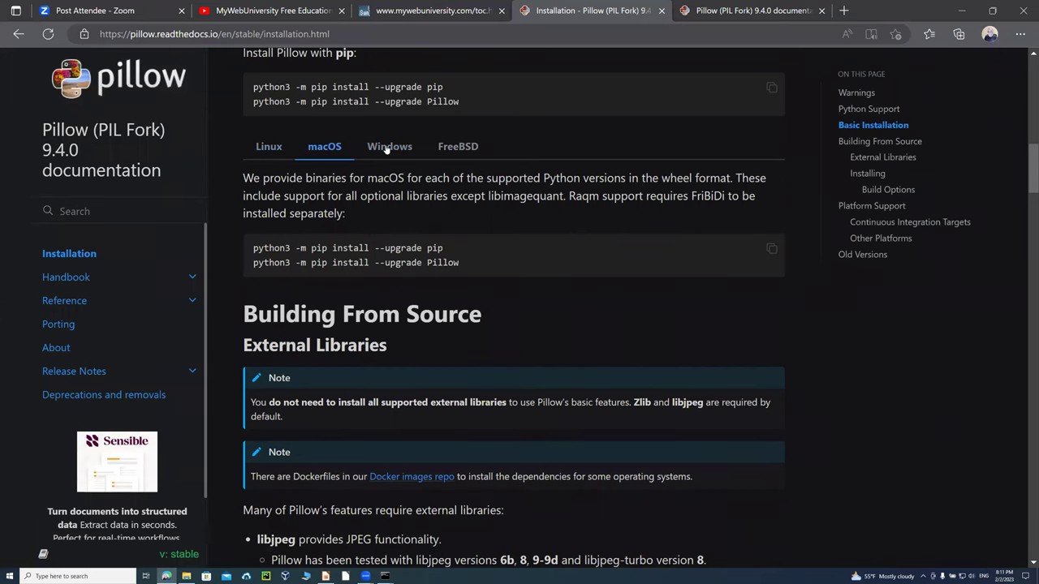
pyautogui.click(387, 152)
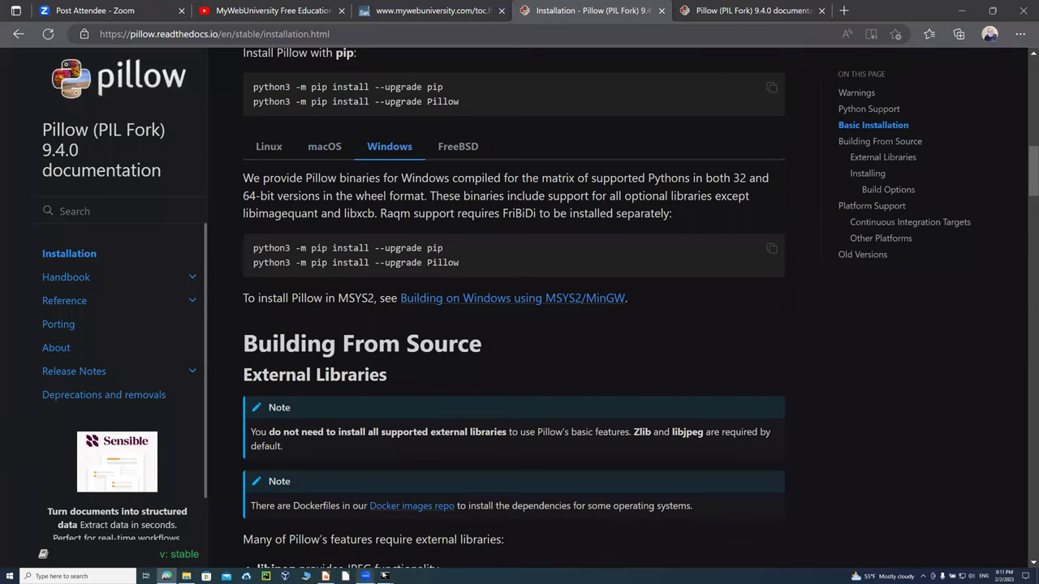
pyautogui.click(385, 537)
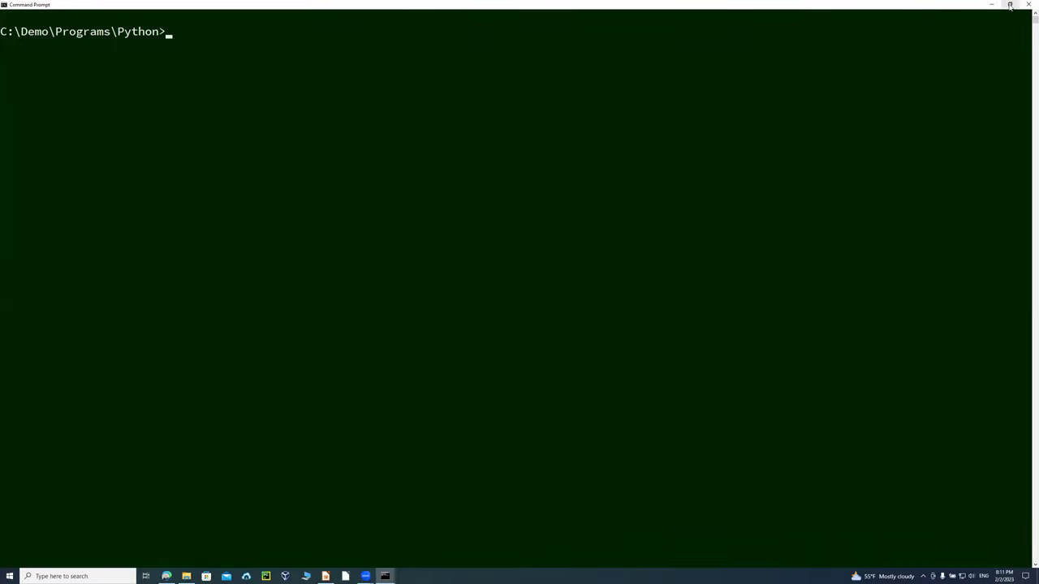
# Restore the console to a smaller, slightly wider window placed below the documented Windows pip commands.
pyautogui.moveTo(802, 9); pyautogui.dragTo(802, 111)
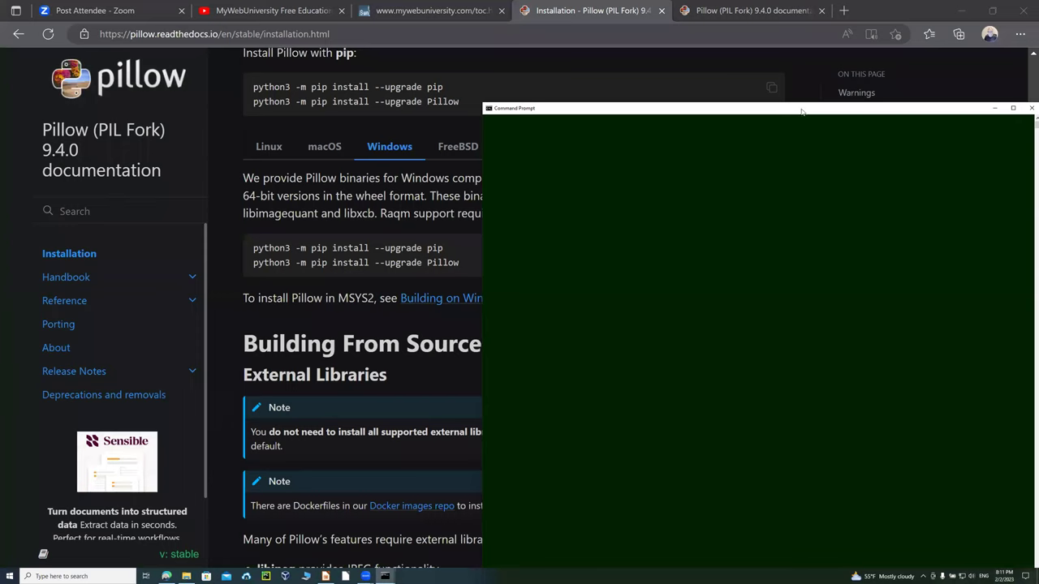
pyautogui.moveTo(730, 142); pyautogui.dragTo(448, 160)
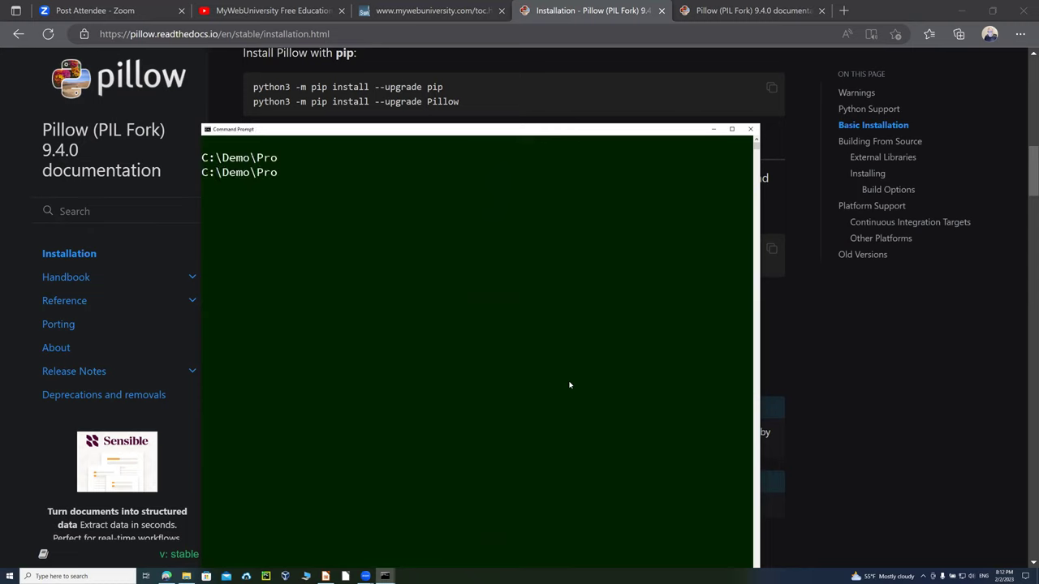
pyautogui.write('ls')
pyautogui.moveTo(761, 322); pyautogui.dragTo(1017, 314)
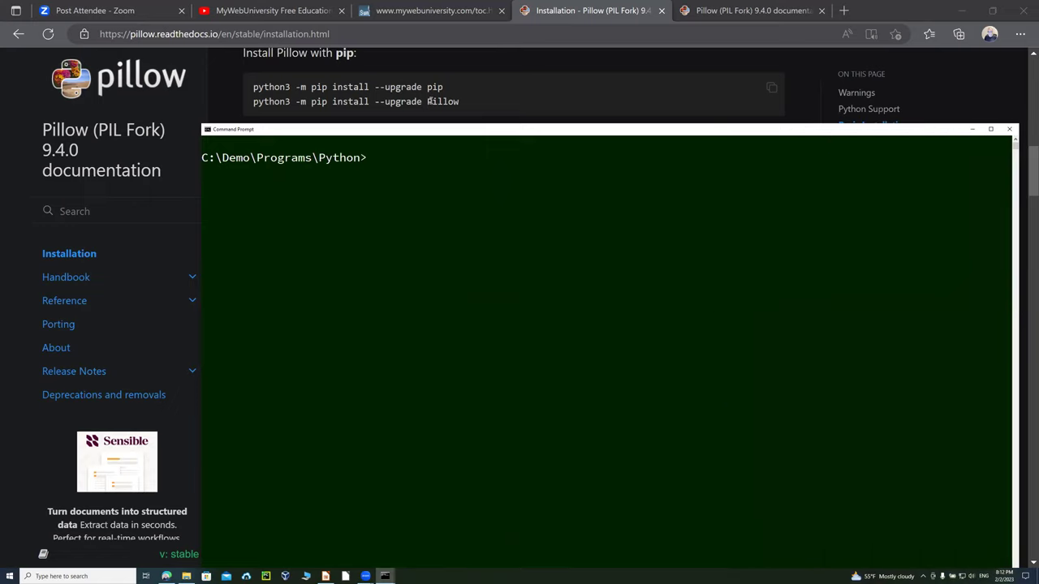
pyautogui.moveTo(407, 129); pyautogui.dragTo(254, 201)
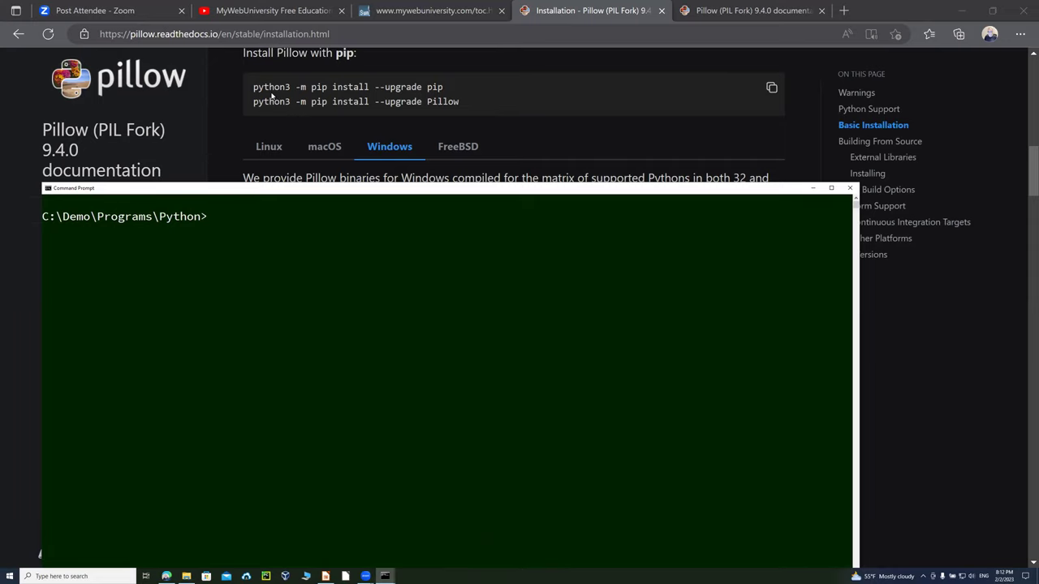
# Run python3 --version and pip --version, highlighting pip 22.3.1 and python 3.10 in the output.
pyautogui.click(369, 275)
pyautogui.write('python3 --version')
pyautogui.press('Return')
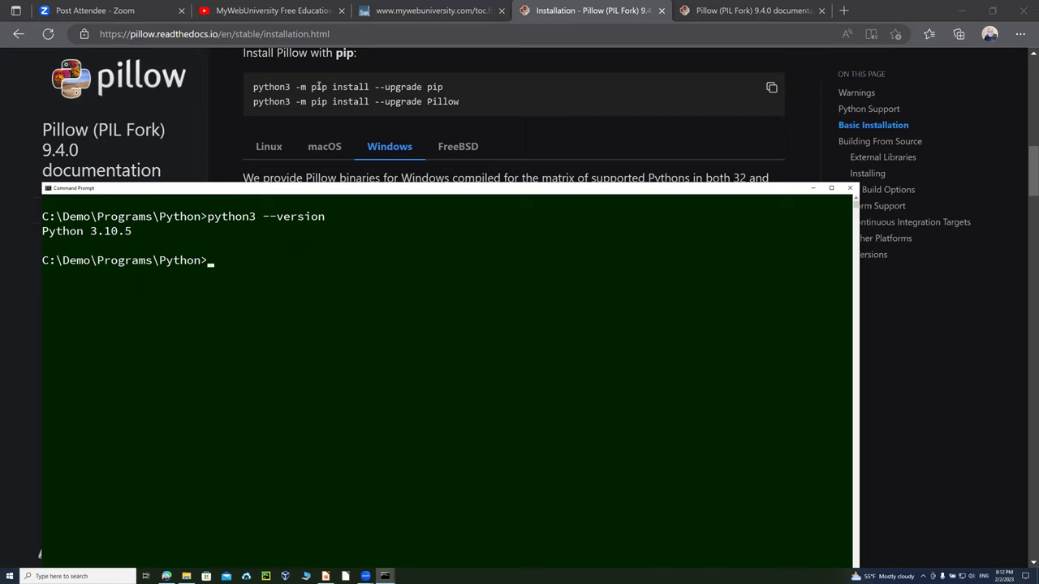
pyautogui.write('pip --version')
pyautogui.press('Return')
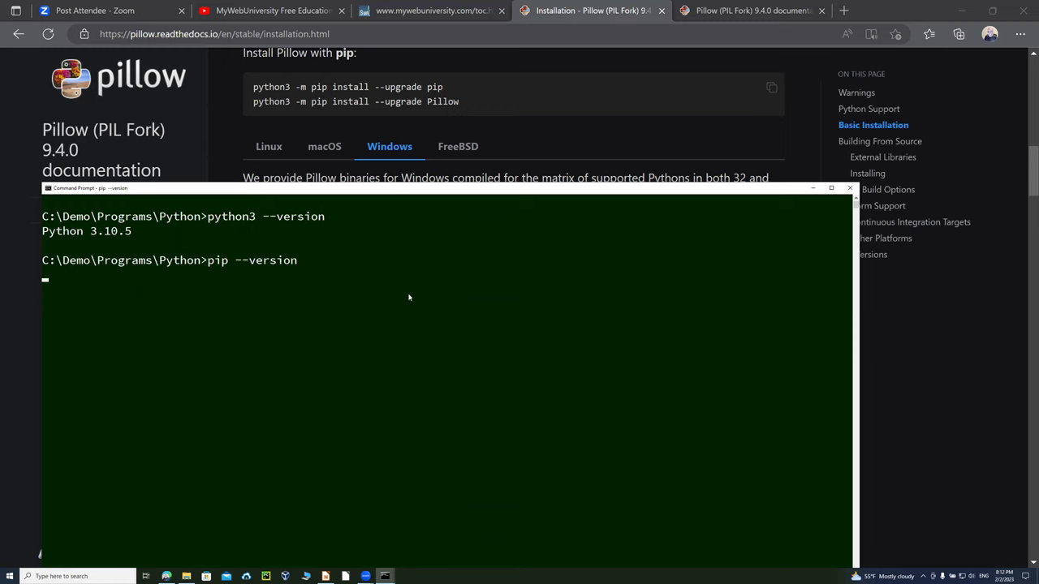
pyautogui.moveTo(48, 280); pyautogui.dragTo(124, 281)
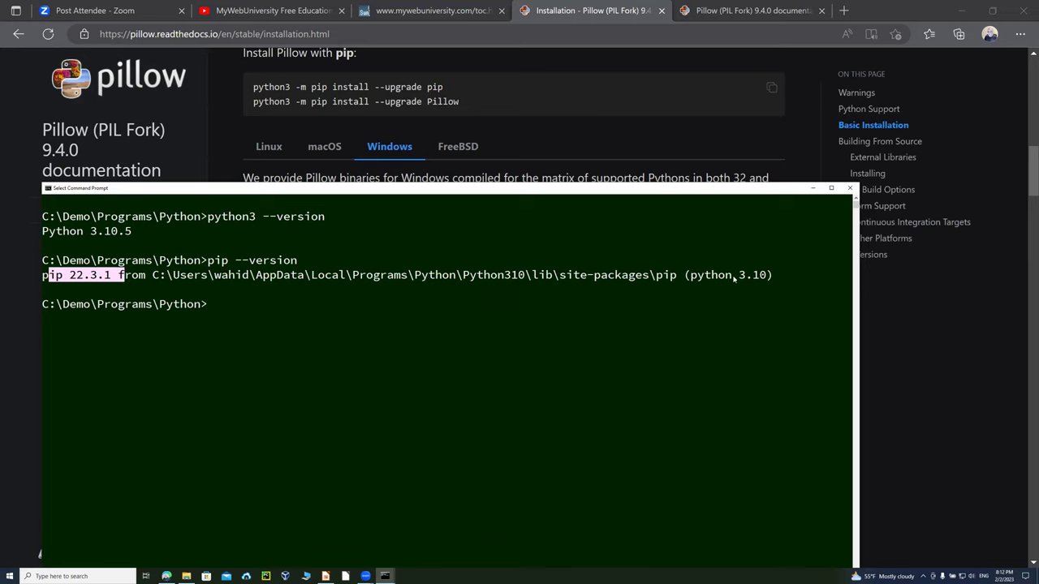
pyautogui.moveTo(689, 277); pyautogui.dragTo(774, 277)
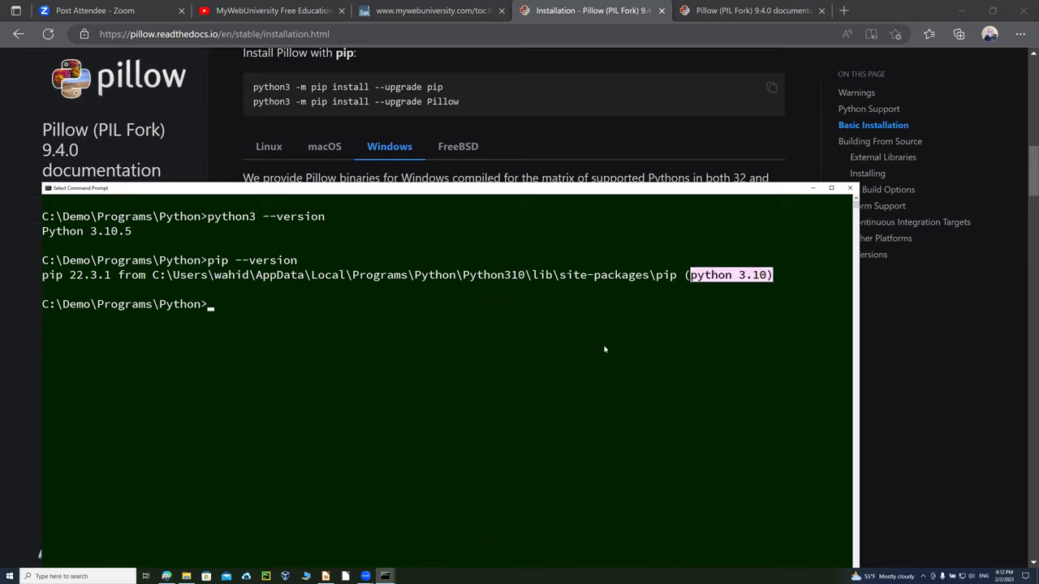
pyautogui.click(307, 323)
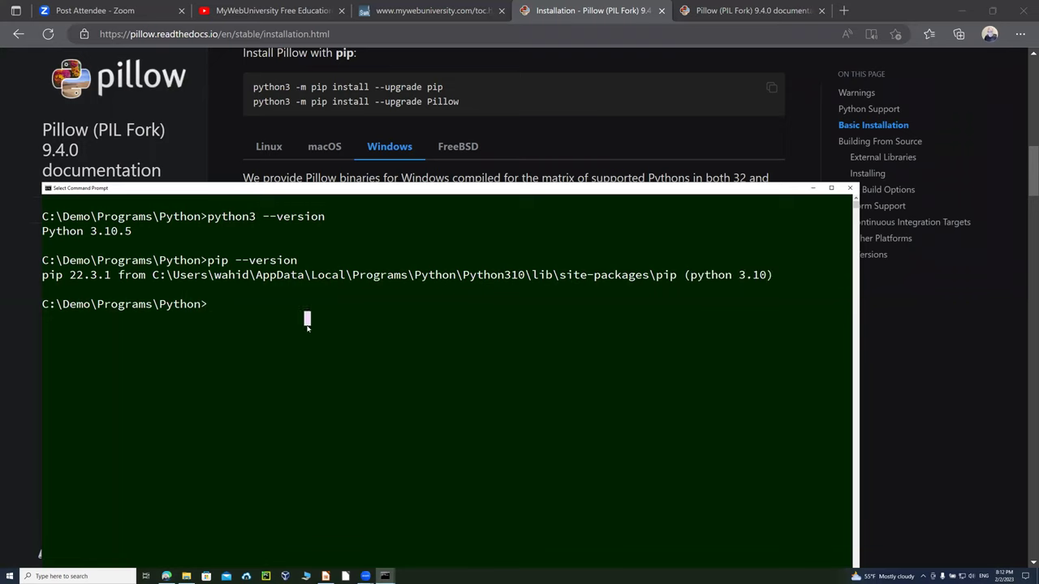
# Run python3 -m pip install --upgrade pip to upgrade pip.
pyautogui.write('python3 -m pip ')
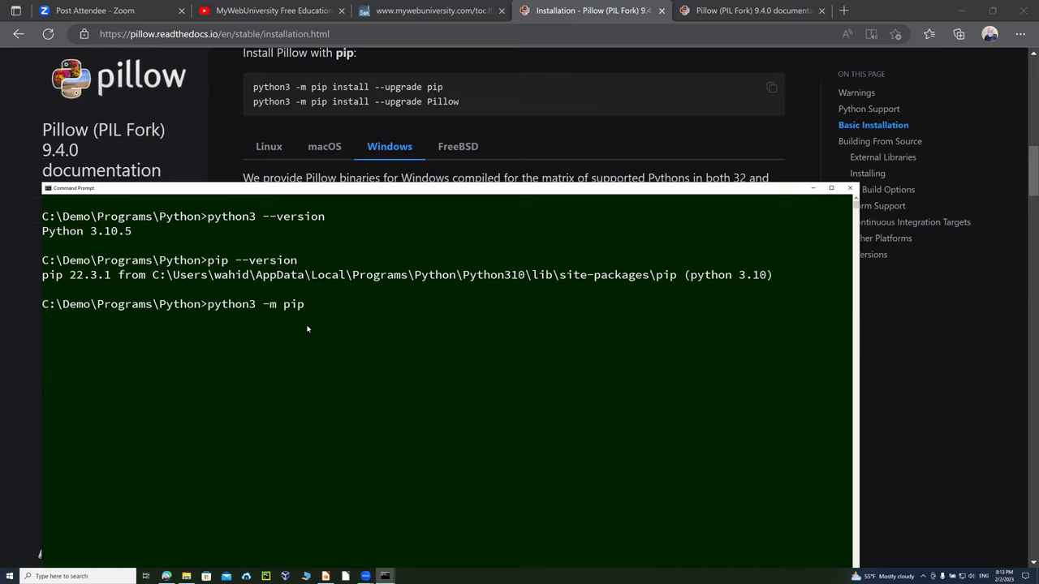
pyautogui.write('install --upgrade pip')
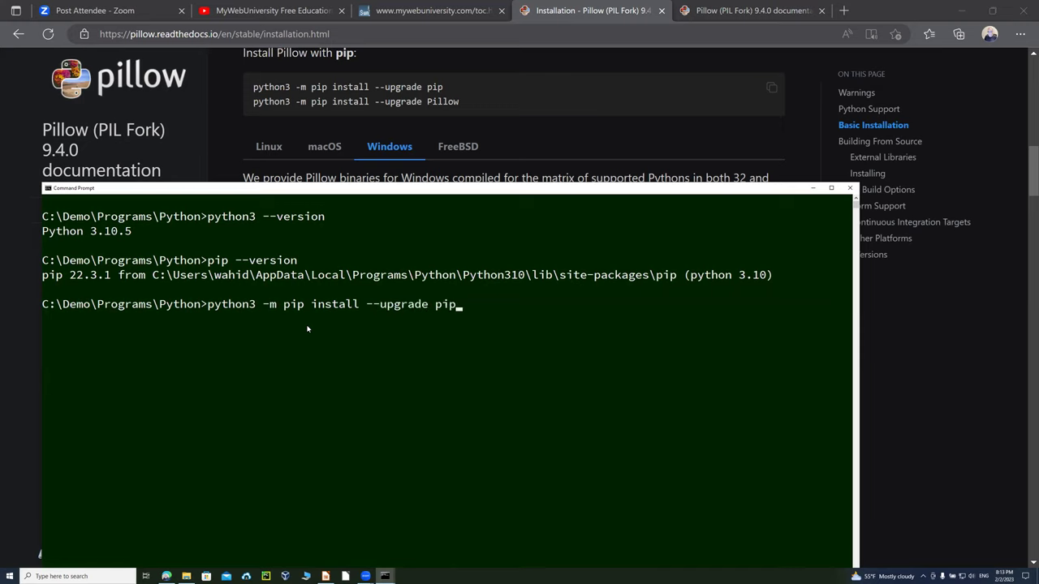
pyautogui.press('Return')
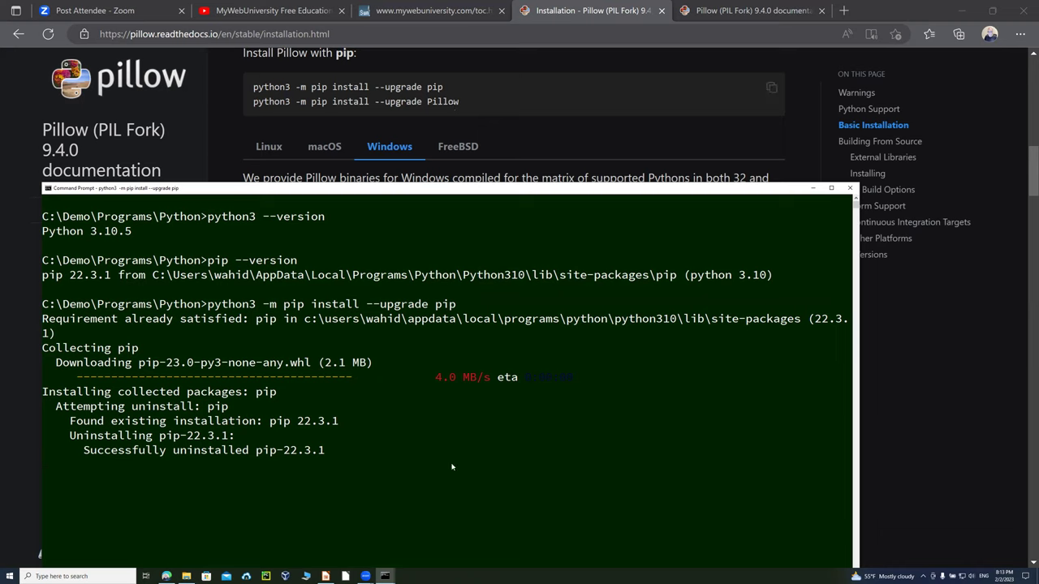
# Rerun pip --version and highlight the new pip 23.0 version.
pyautogui.click(495, 481)
pyautogui.press('Escape')
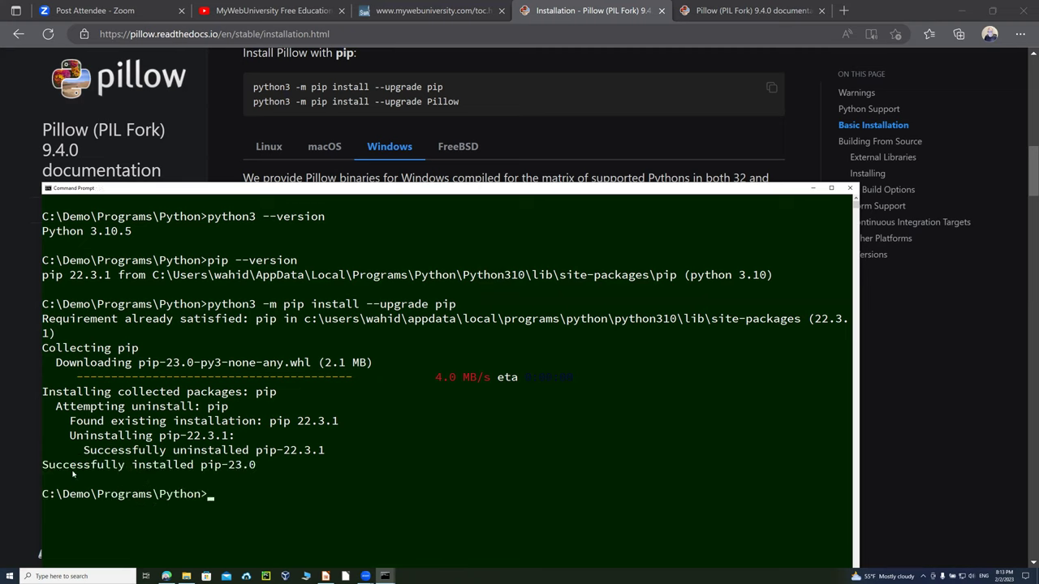
pyautogui.press('Up')
pyautogui.press('Up')
pyautogui.press('Return')
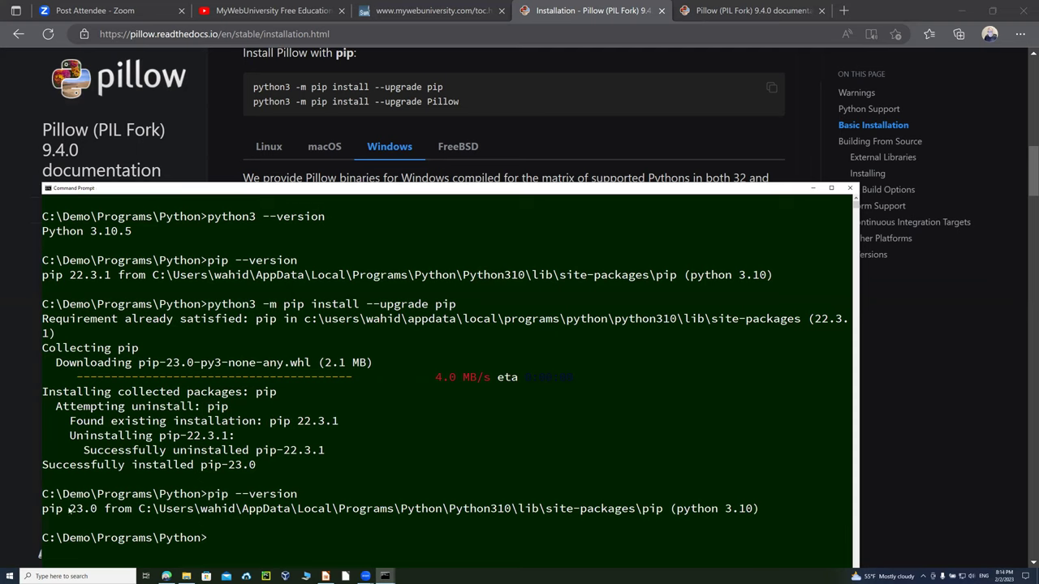
pyautogui.moveTo(37, 505); pyautogui.dragTo(95, 513)
# Clear the console screen with cls.
pyautogui.click(501, 452)
pyautogui.write('cls')
pyautogui.press('Return')
# Drop a drafted Pillow upgrade command and run pip list | findstr /i "Pillow", showing Pillow 9.2.0.
pyautogui.write('python3 -')
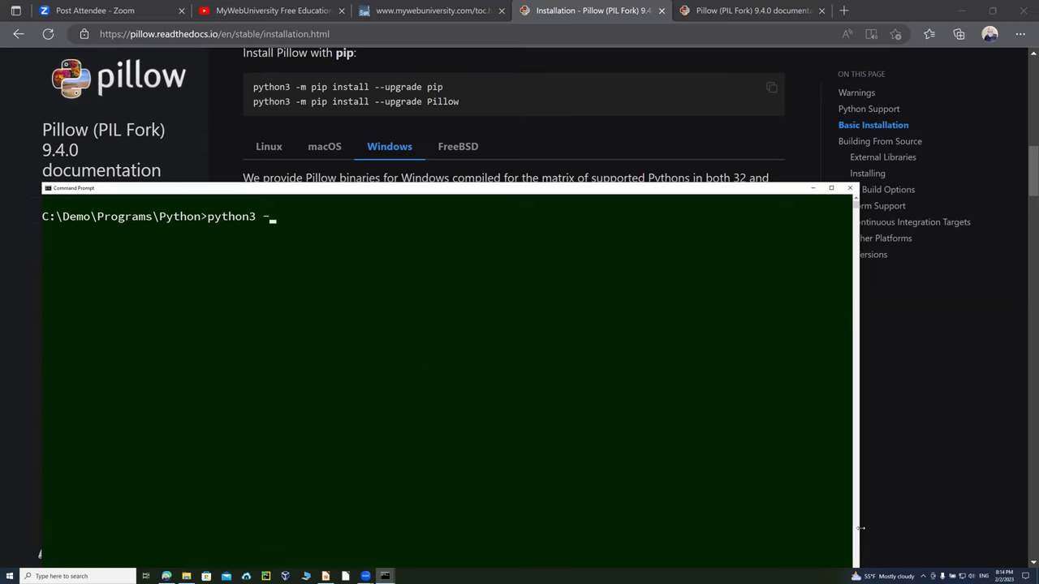
pyautogui.write('m pip install --upgrade Pi')
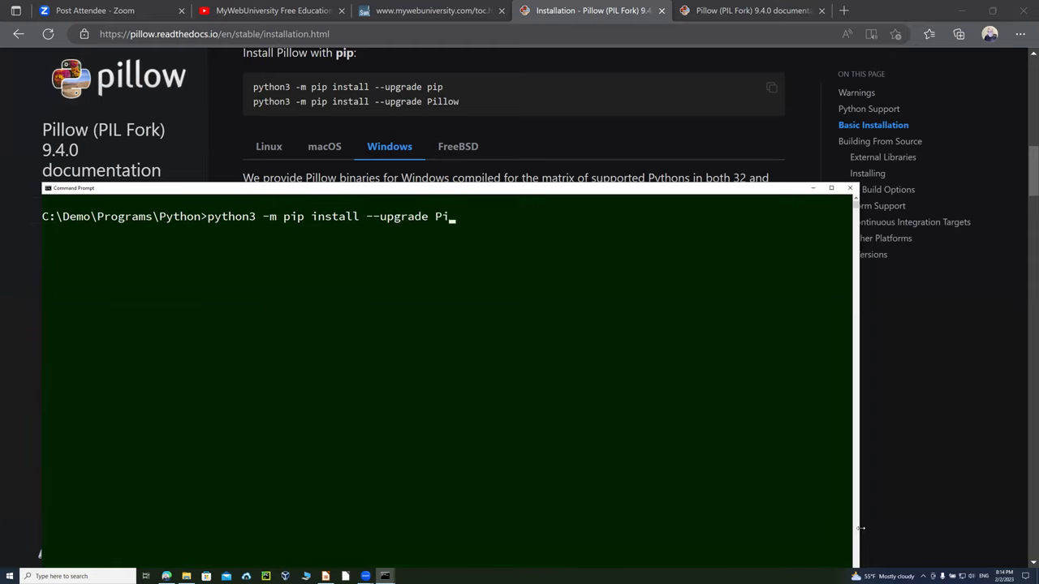
pyautogui.write('llow')
pyautogui.press('BackSpace')
pyautogui.press('BackSpace')
pyautogui.press('BackSpace')
pyautogui.press('BackSpace')
pyautogui.press('BackSpace')
pyautogui.press('BackSpace')
pyautogui.press('BackSpace')
pyautogui.press('BackSpace')
pyautogui.press('BackSpace')
pyautogui.press('BackSpace')
pyautogui.press('BackSpace')
pyautogui.press('BackSpace')
pyautogui.press('BackSpace')
pyautogui.press('BackSpace')
pyautogui.press('BackSpace')
pyautogui.press('BackSpace')
pyautogui.press('BackSpace')
pyautogui.press('BackSpace')
pyautogui.press('BackSpace')
pyautogui.press('BackSpace')
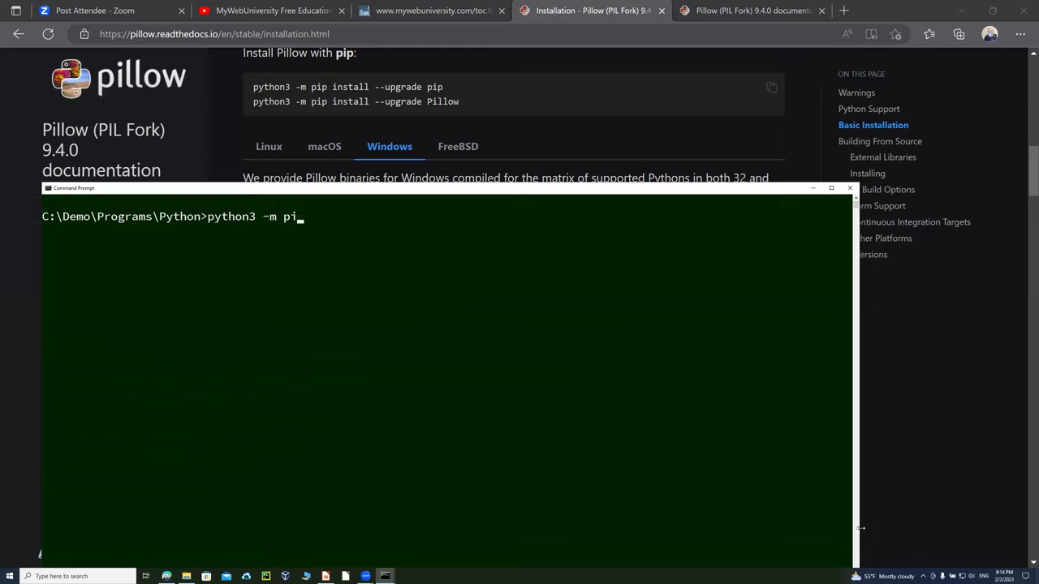
pyautogui.write('pip list | findstr ')
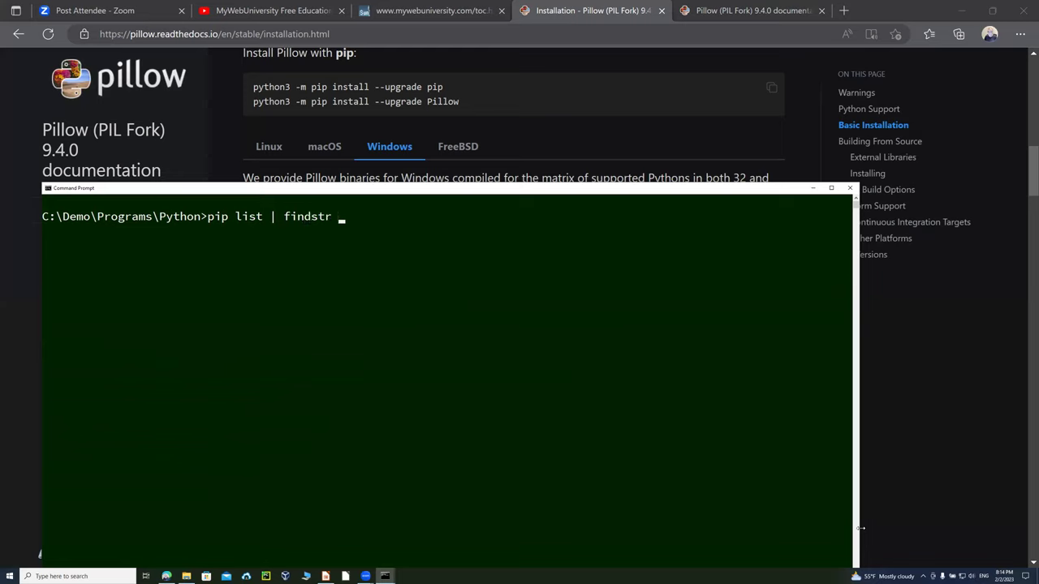
pyautogui.write('/i "Pillow"')
pyautogui.press('Return')
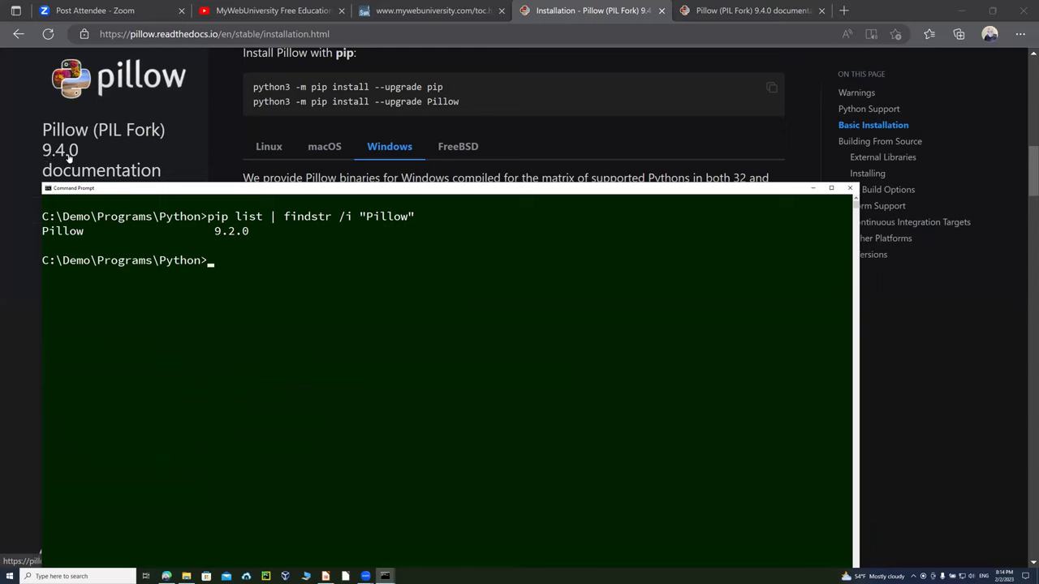
pyautogui.click(376, 259)
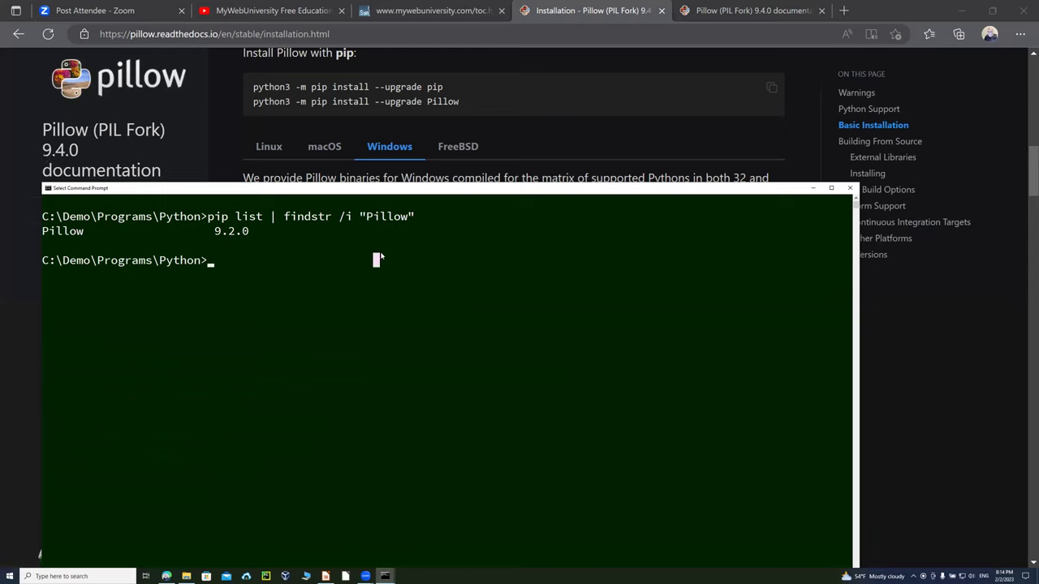
# Run python3 -m pip install --upgrade Pillow and highlight the newly installed version 9.4.0.
pyautogui.write('python3 -m pip install --upgrade')
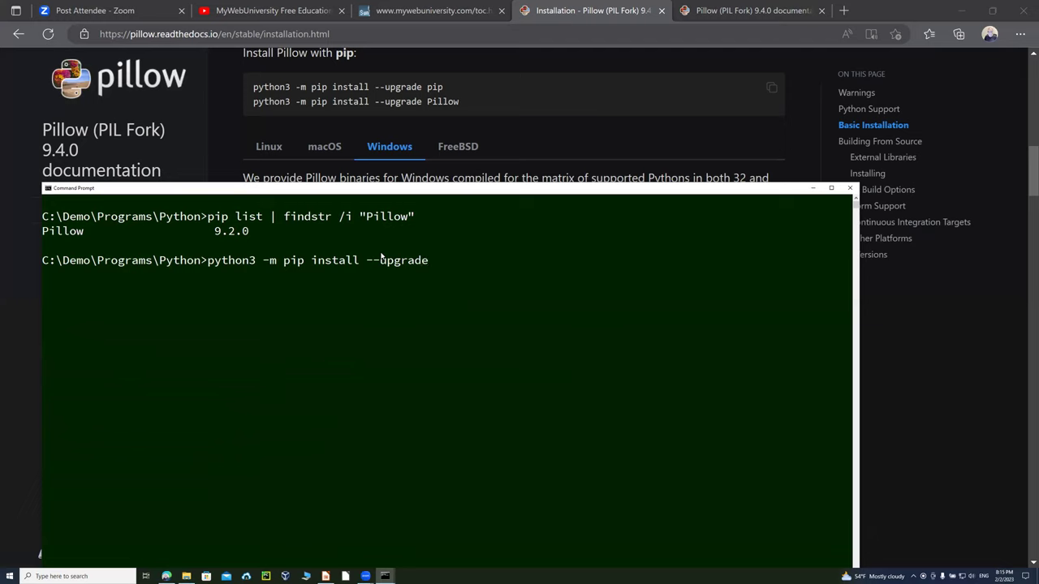
pyautogui.write(' Pillow')
pyautogui.press('Return')
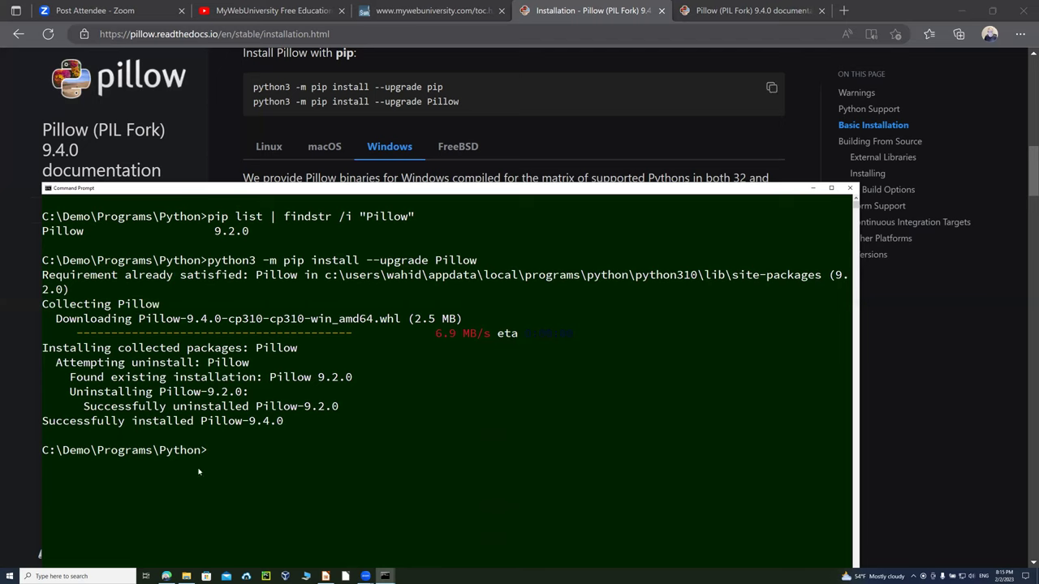
pyautogui.moveTo(243, 422); pyautogui.dragTo(297, 422)
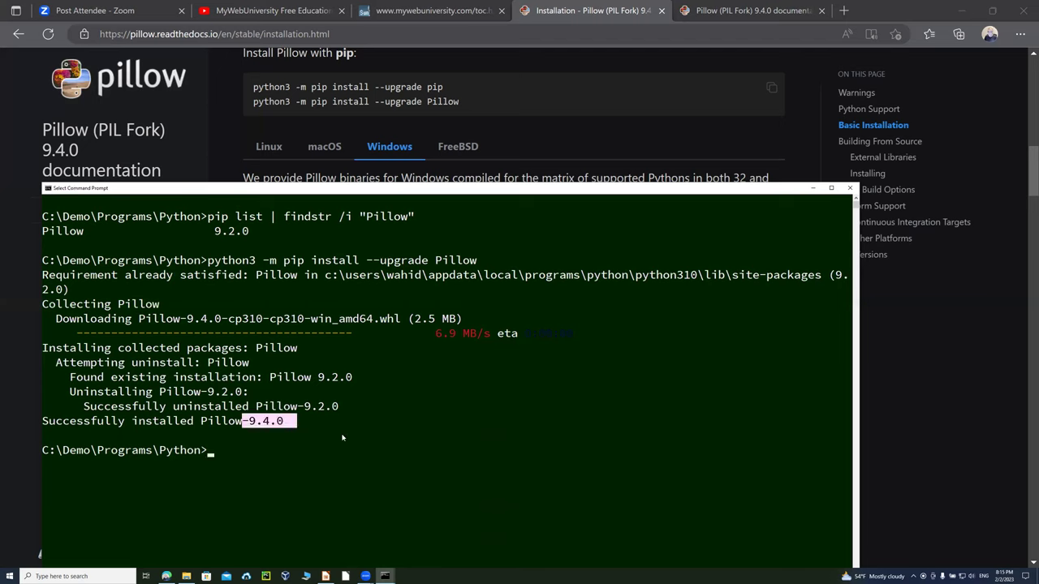
pyautogui.click(554, 426)
pyautogui.press('Up')
pyautogui.press('Up')
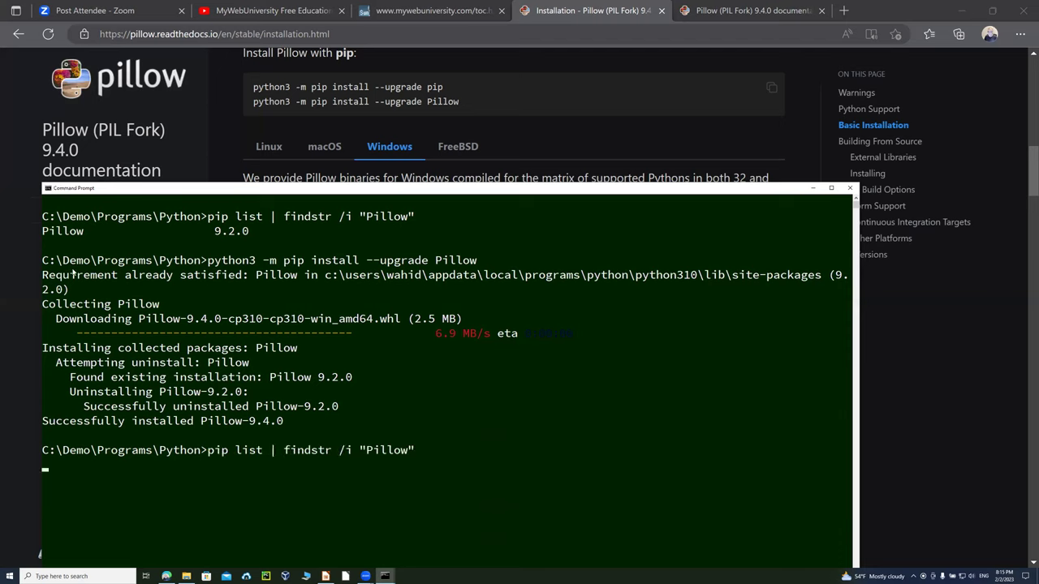
# Rerun pip list | findstr /i "Pillow" and highlight the old 9.2.0 and the updated 9.4.0.
pyautogui.moveTo(215, 232); pyautogui.dragTo(256, 232)
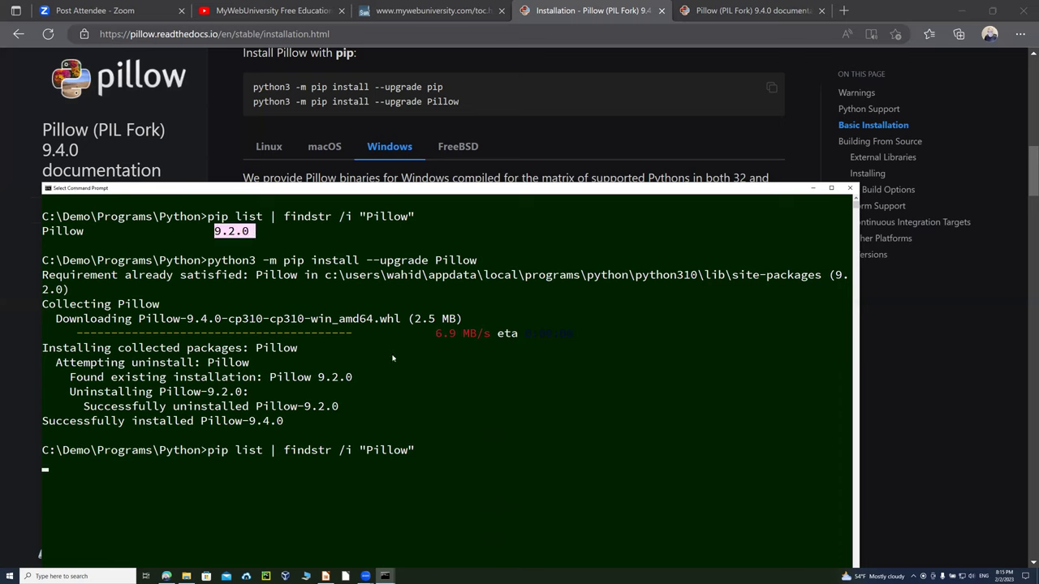
pyautogui.press('Return')
pyautogui.click(581, 434)
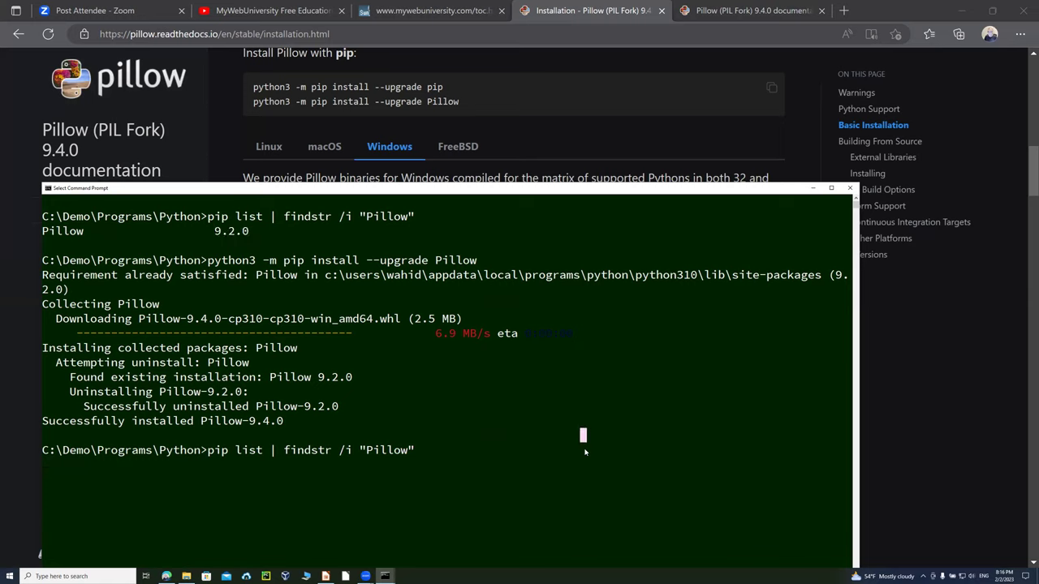
pyautogui.moveTo(464, 377); pyautogui.dragTo(511, 390)
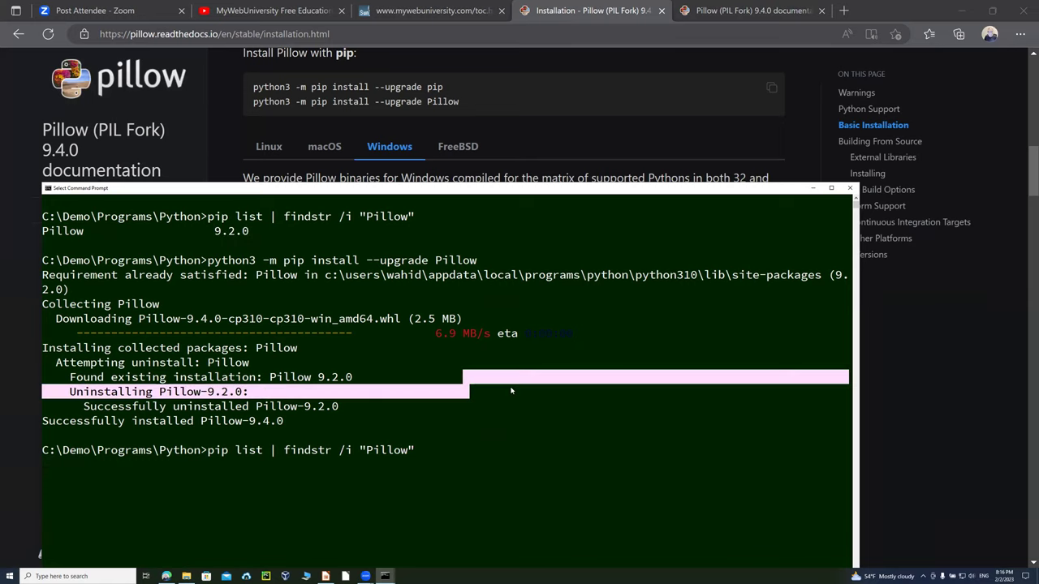
pyautogui.press('Escape')
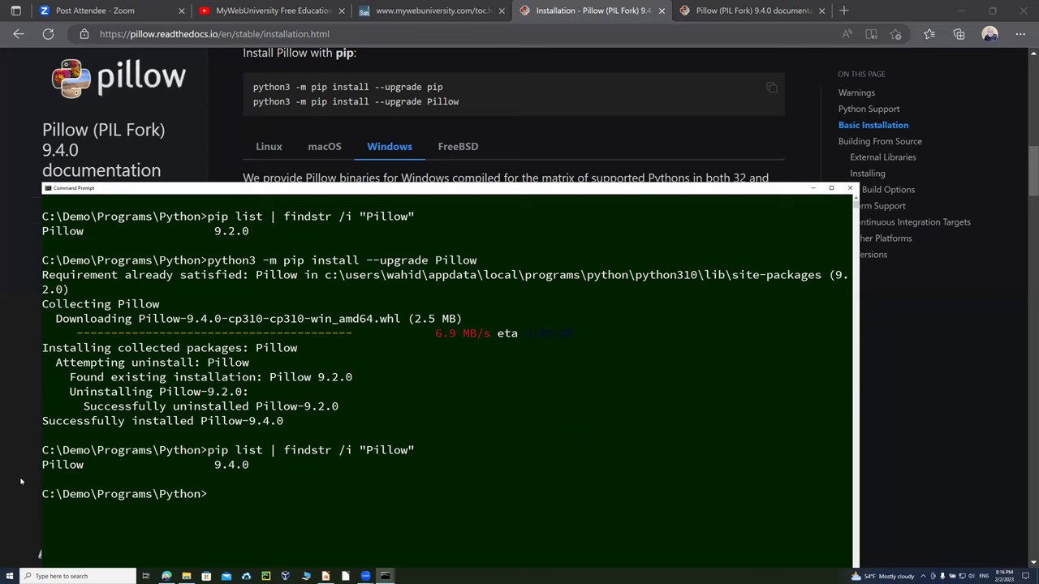
pyautogui.moveTo(214, 464); pyautogui.dragTo(247, 469)
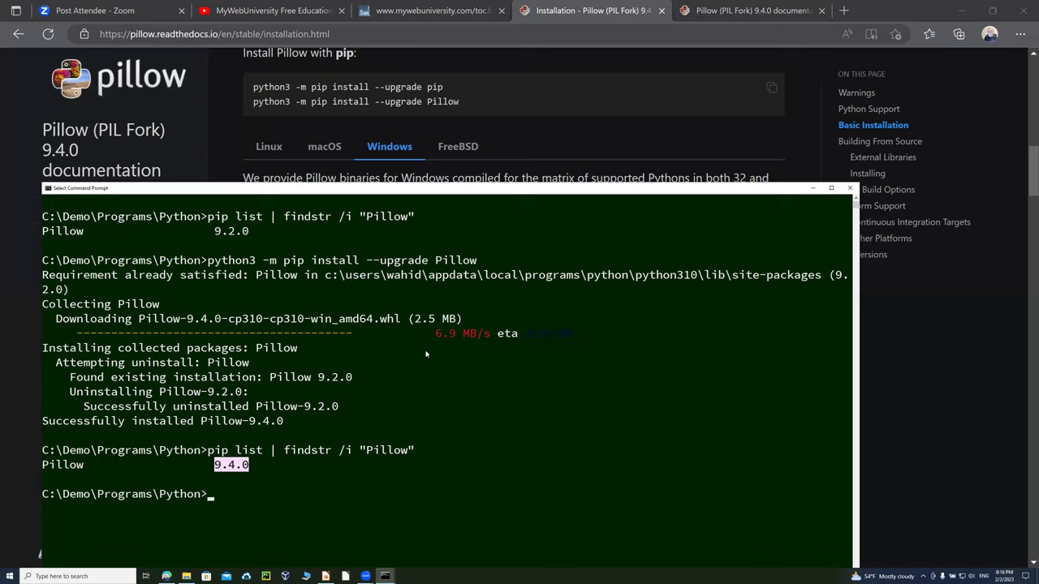
# Clear the console with cls, then move and maximize the Command Prompt window.
pyautogui.write('cls')
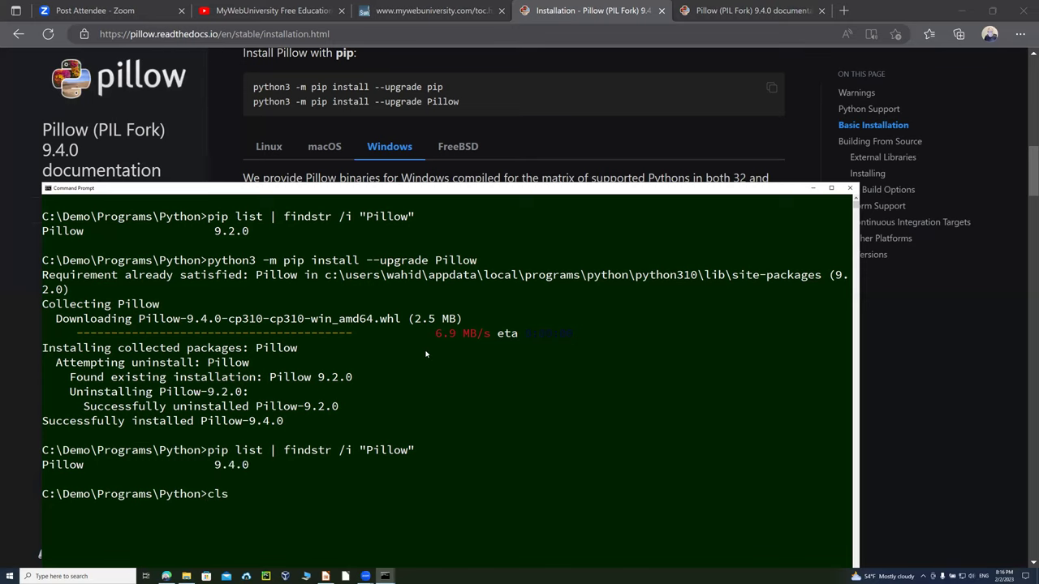
pyautogui.press('Return')
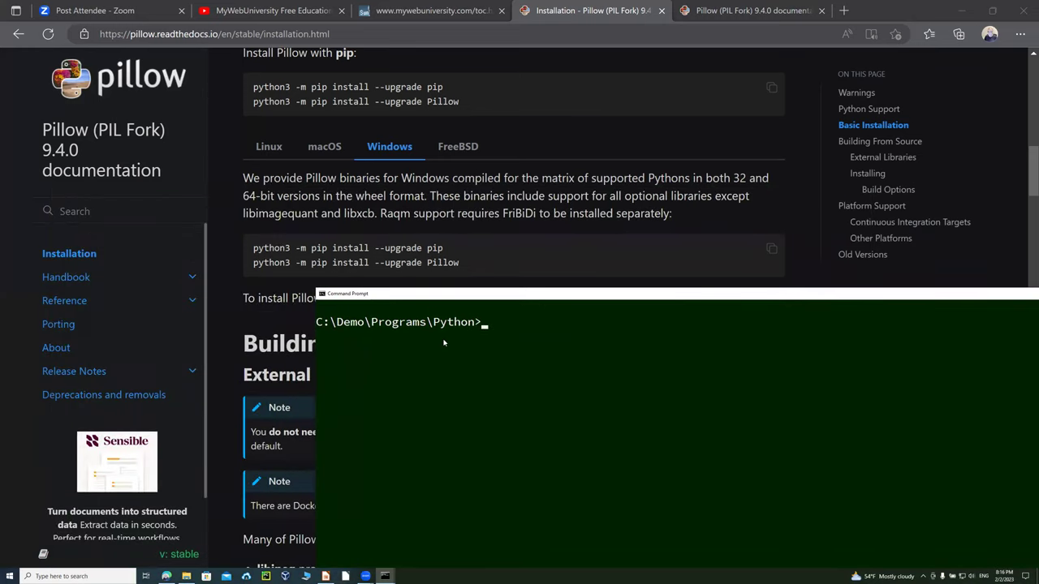
pyautogui.moveTo(540, 294); pyautogui.dragTo(249, 56)
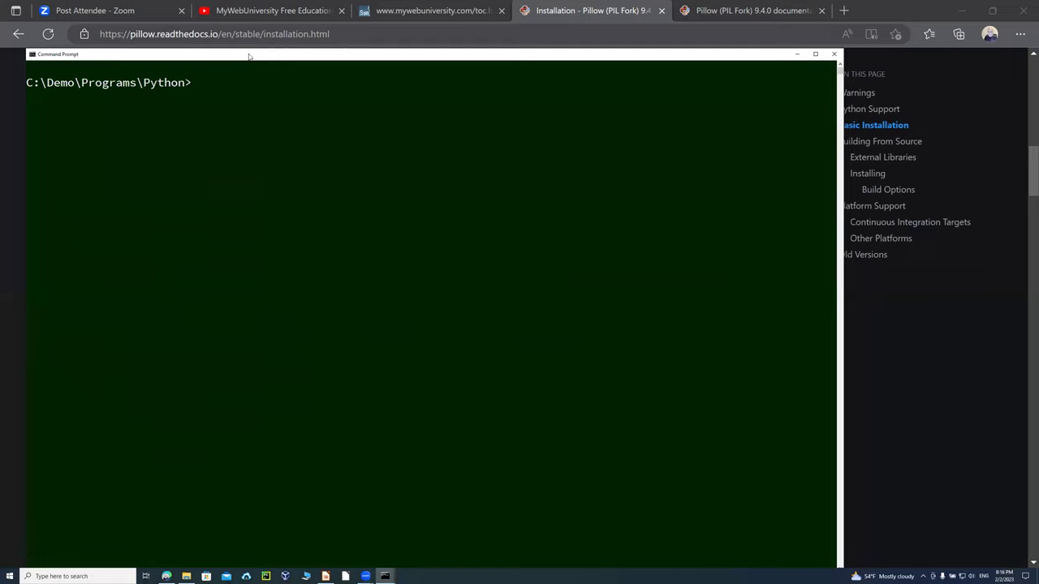
pyautogui.click(815, 53)
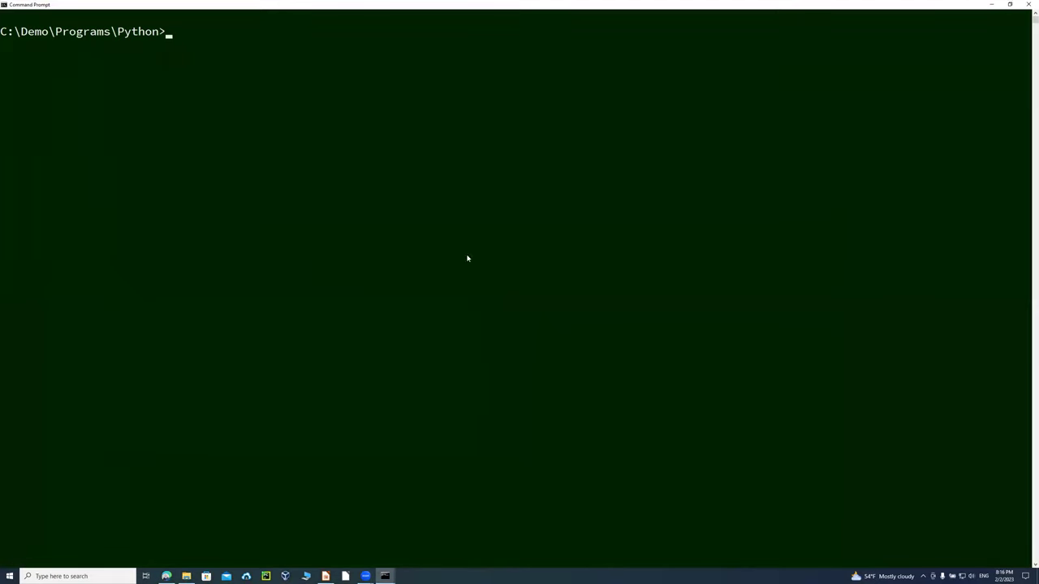